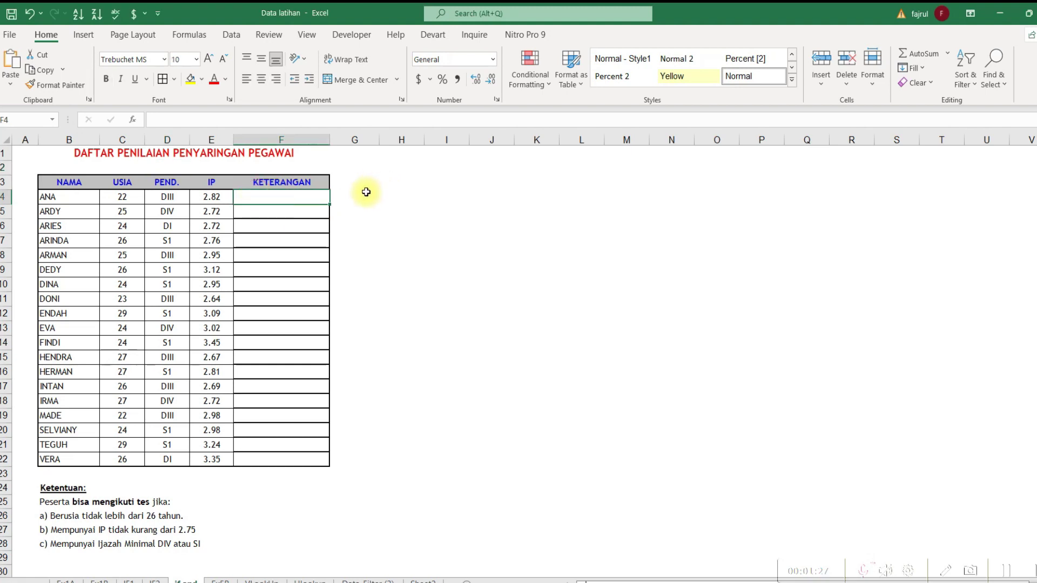
pyautogui.click(336, 167)
pyautogui.click(255, 196)
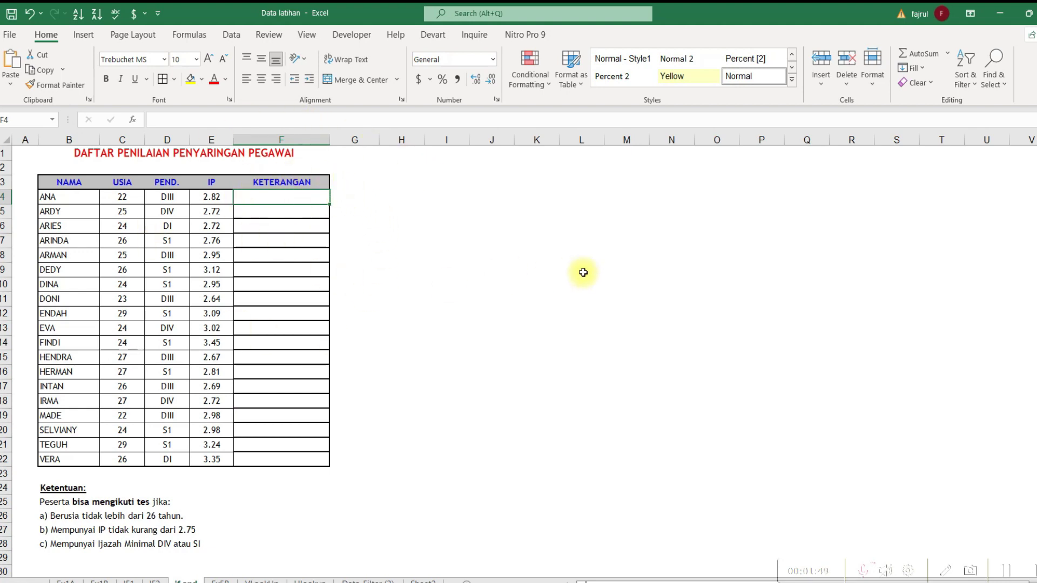
pyautogui.doubleClick(304, 199)
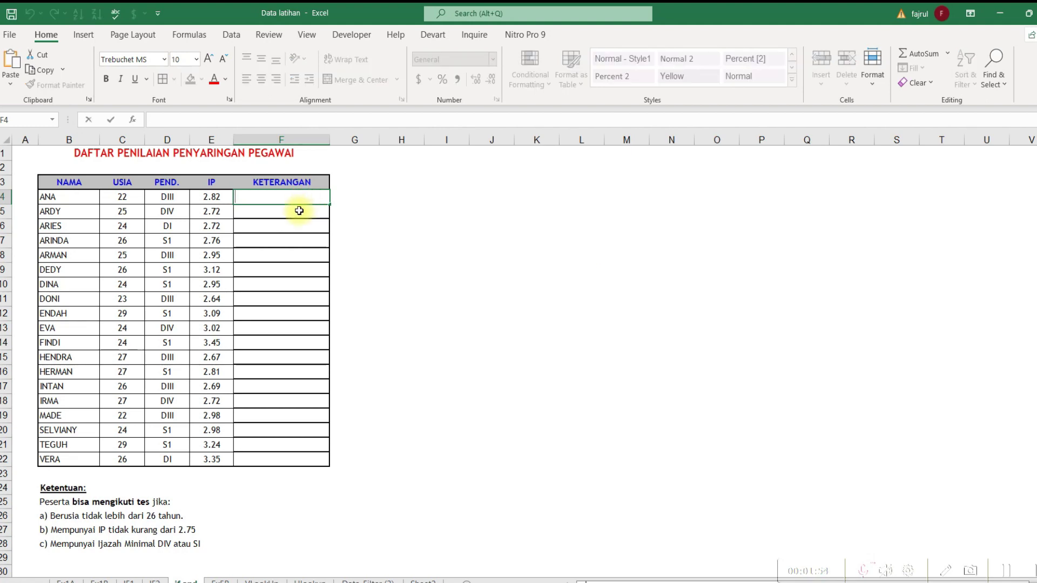
pyautogui.click(443, 182)
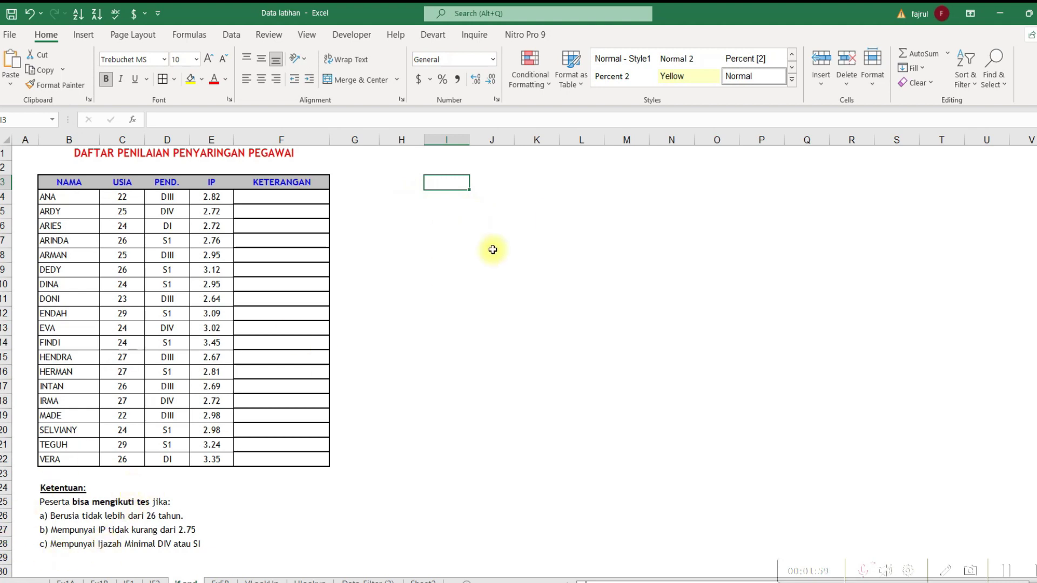
pyautogui.click(513, 183)
# Enter the heading Kriteria in cell I3.
pyautogui.click(445, 184)
pyautogui.write('C')
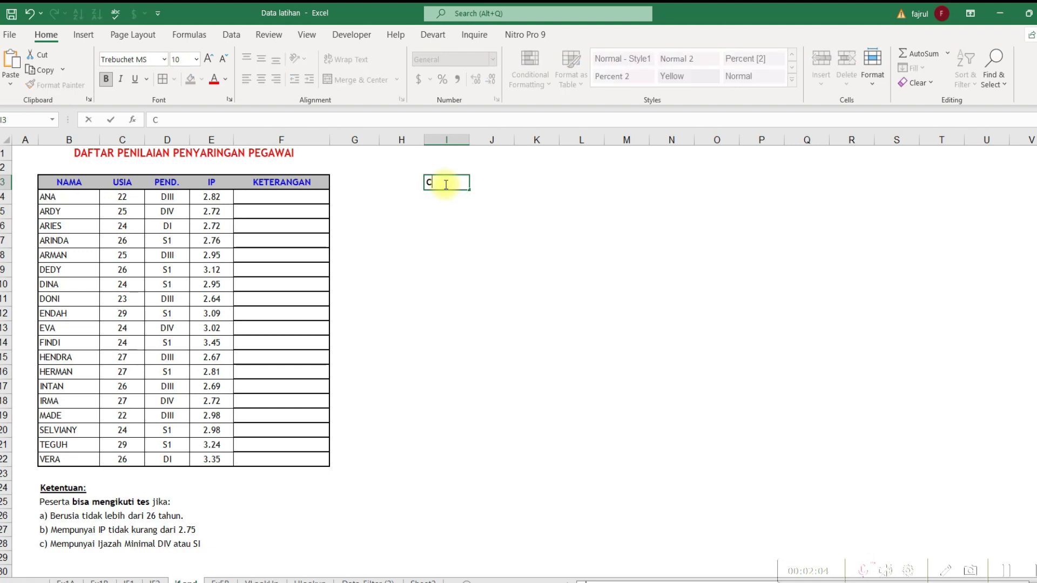
pyautogui.write('riteria')
pyautogui.press('Return')
# Enter the heading No in cell H3 and number the four cells below it 1 to 4.
pyautogui.click(410, 185)
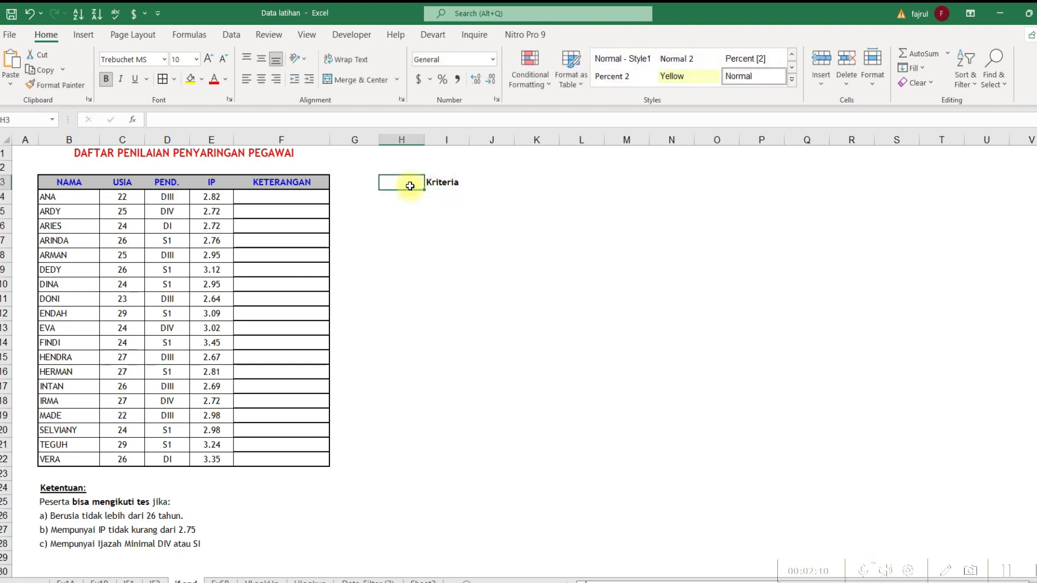
pyautogui.write('No')
pyautogui.press('Return')
pyautogui.write('1')
pyautogui.press('Return')
pyautogui.write('2')
pyautogui.press('Return')
pyautogui.write('3')
pyautogui.press('Return')
pyautogui.write('4')
pyautogui.press('Return')
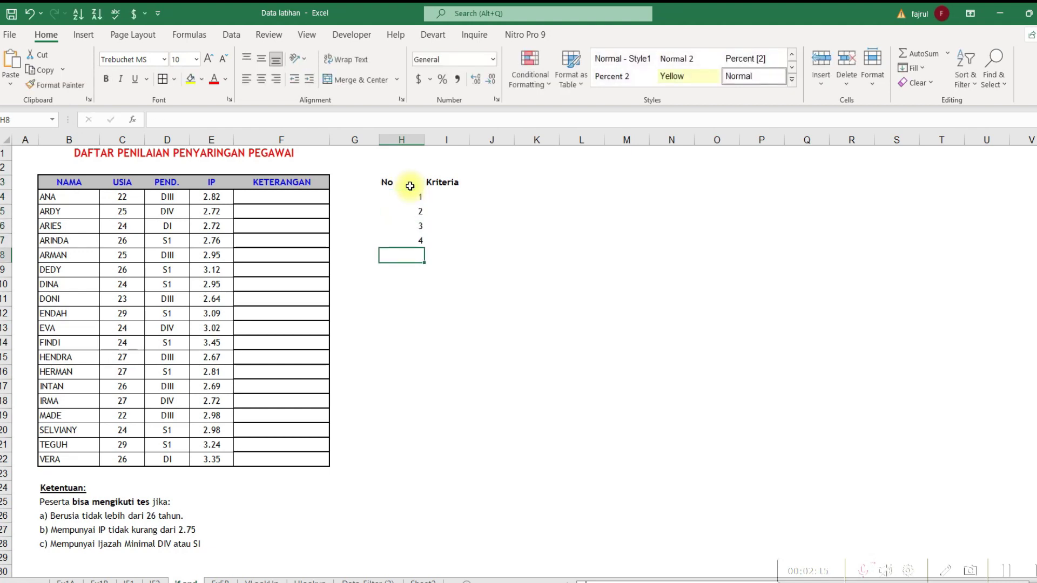
# Fill the Kriteria cells I4 to I7 with 26, DIV, S1 and 2.75.
pyautogui.click(439, 196)
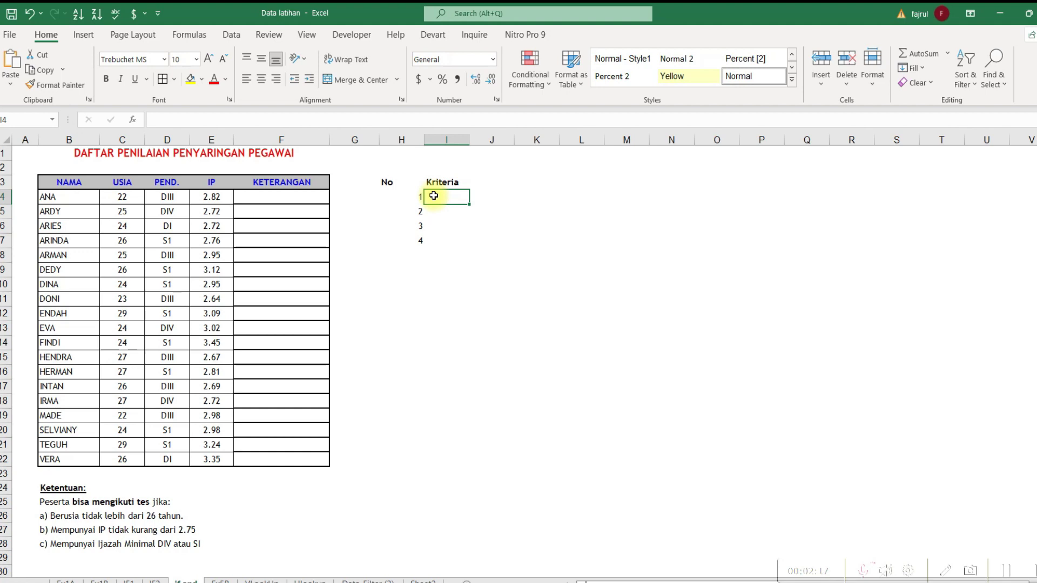
pyautogui.write('26')
pyautogui.press('Return')
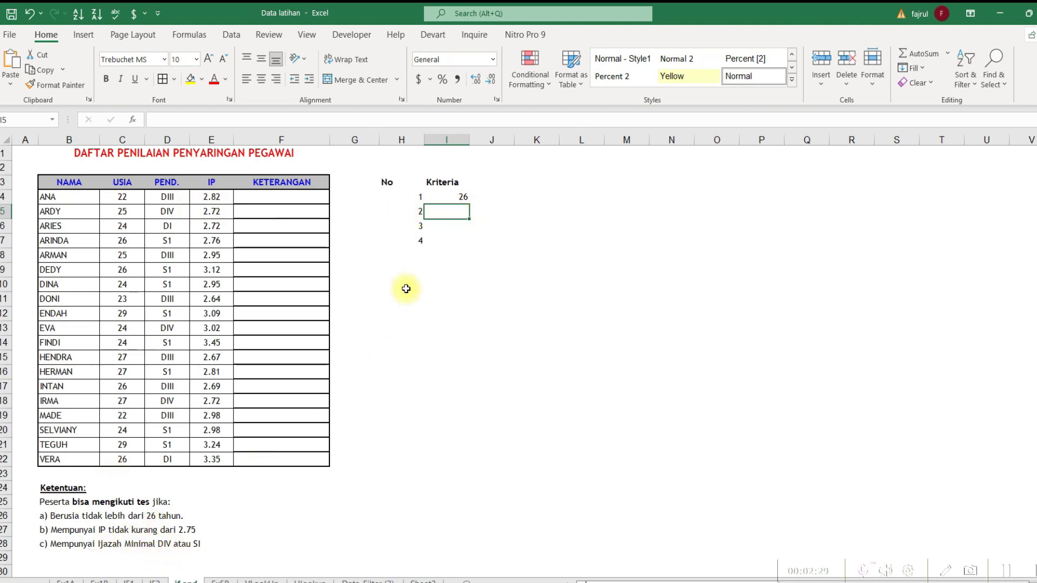
pyautogui.write('DIV')
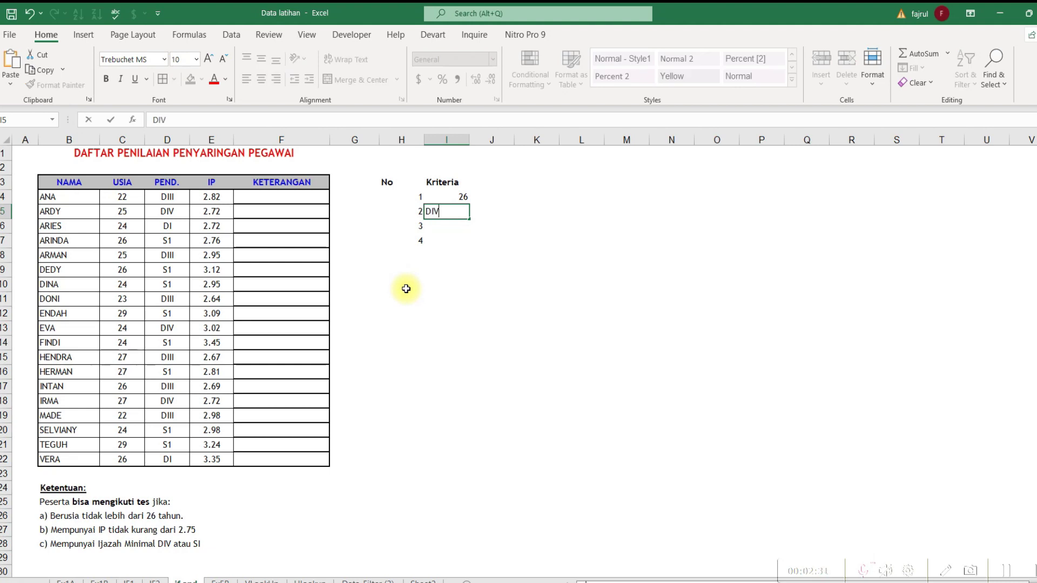
pyautogui.click(446, 224)
pyautogui.write('S!')
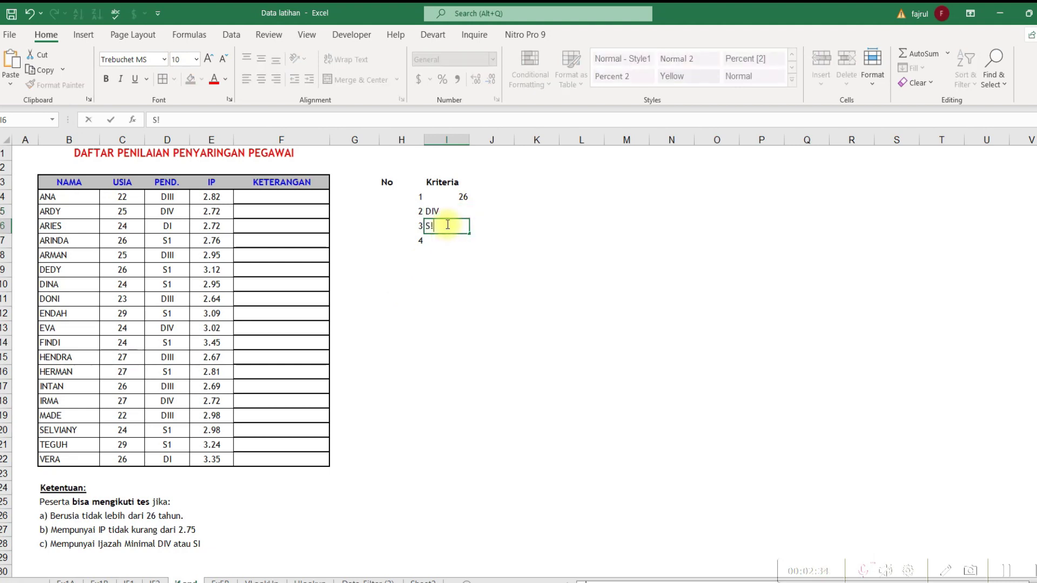
pyautogui.click(446, 240)
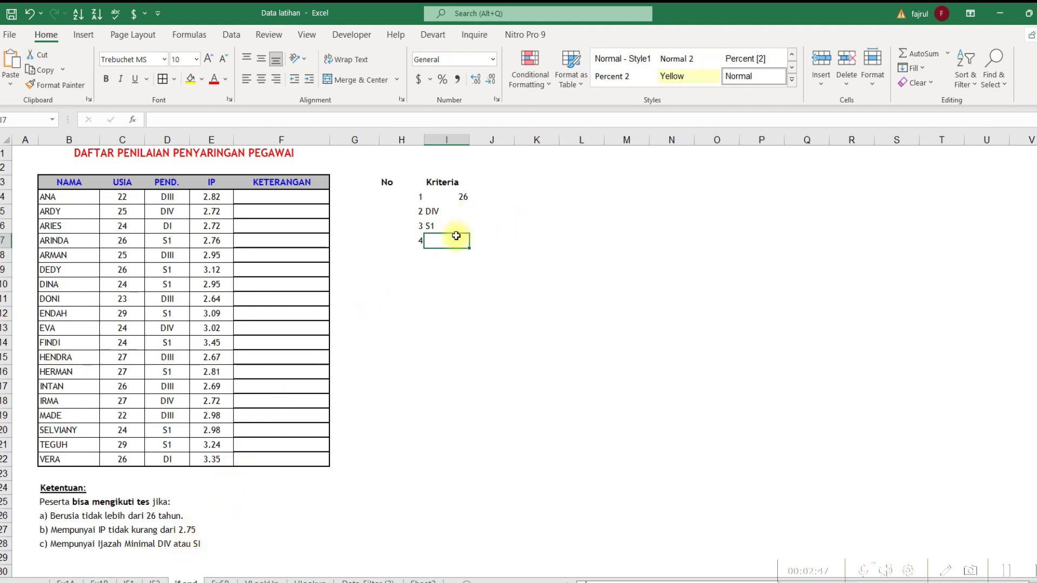
pyautogui.write('2.7')
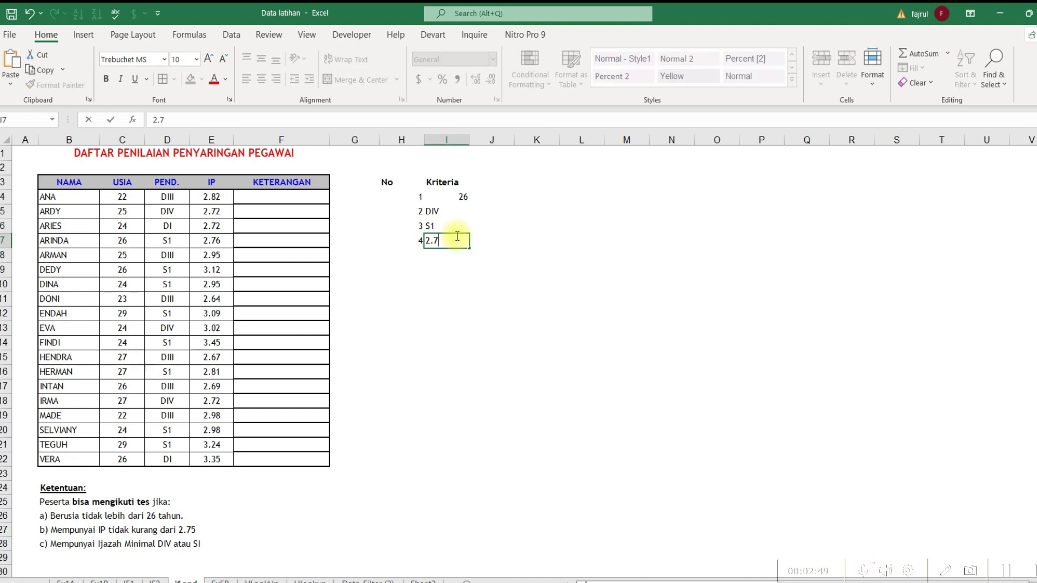
pyautogui.click(489, 212)
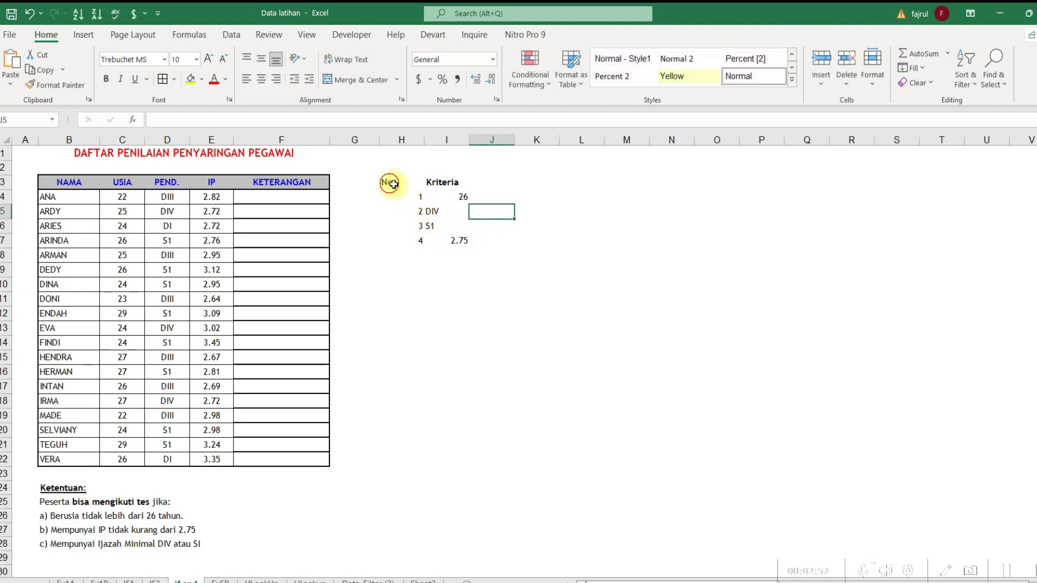
# Apply borders to the criteria table H3:I7 and centre its contents.
pyautogui.moveTo(388, 182); pyautogui.dragTo(446, 240)
pyautogui.click(164, 81)
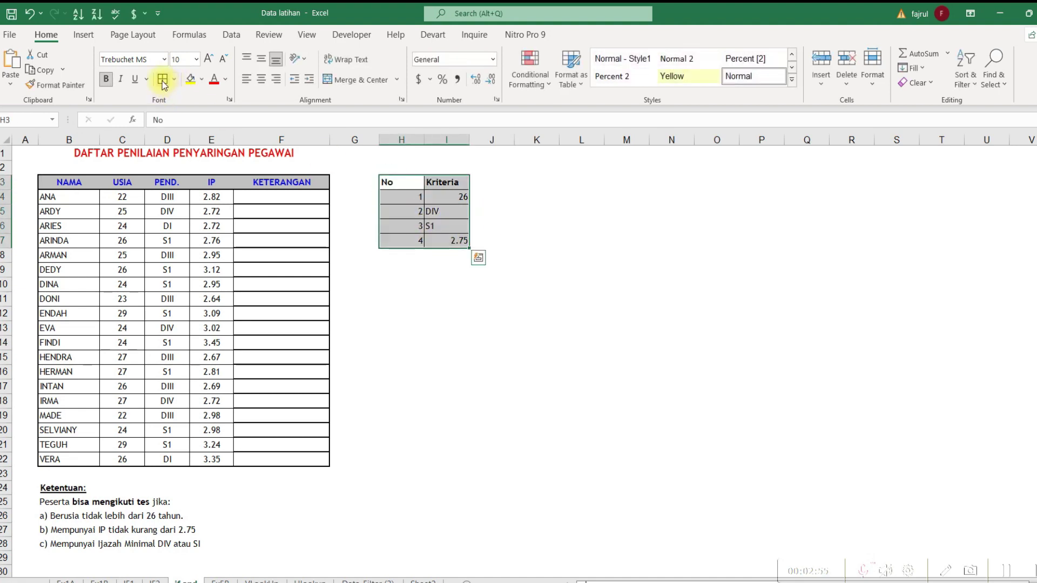
pyautogui.click(260, 84)
pyautogui.click(443, 257)
# Begin a formula in the first KETERANGAN cell, F4, with an IF function whose logical test is a nested AND function.
pyautogui.click(287, 196)
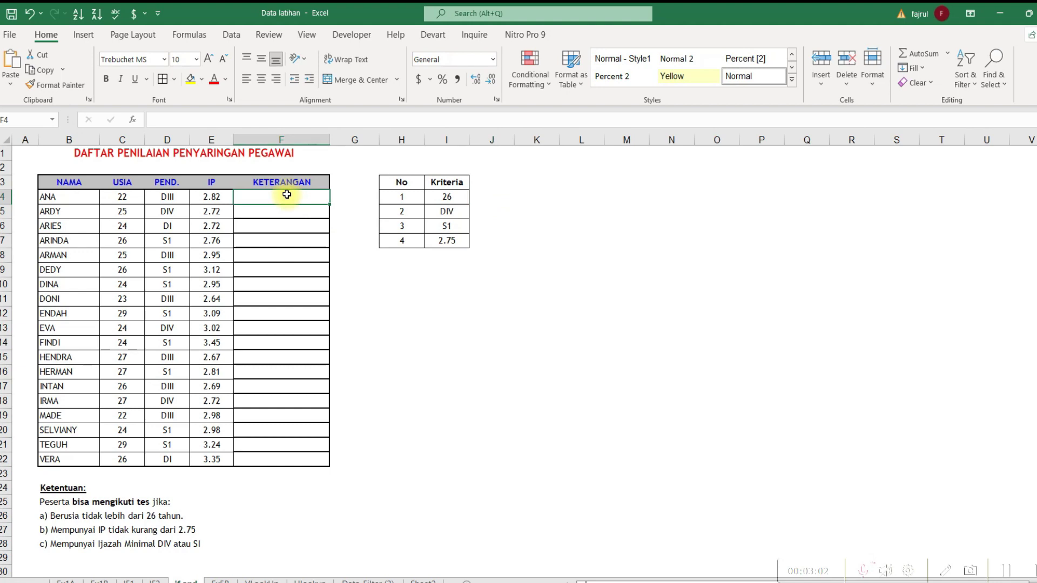
pyautogui.write('=if')
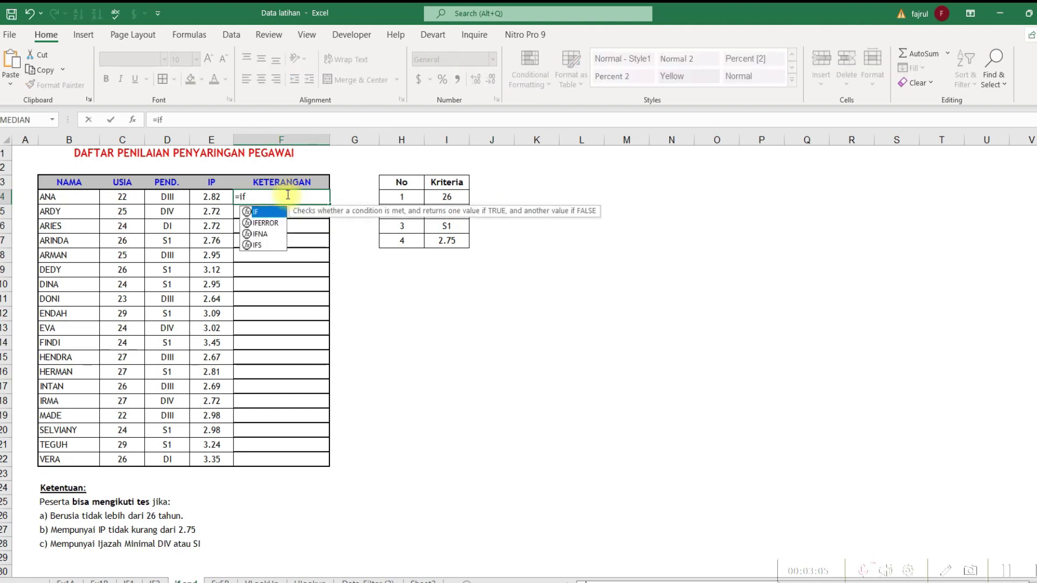
pyautogui.write('(')
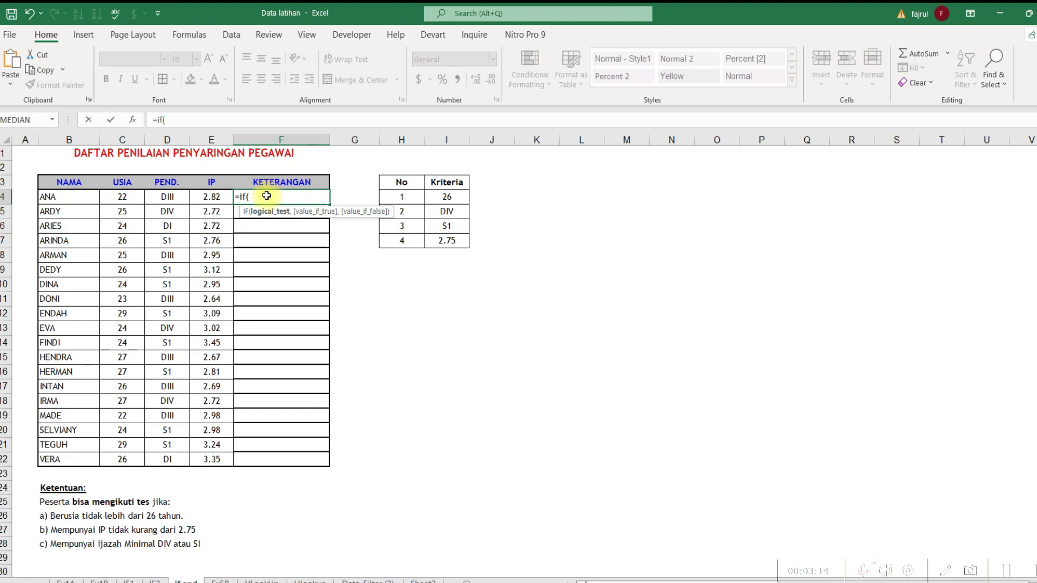
pyautogui.write('AND')
pyautogui.click(999, 570)
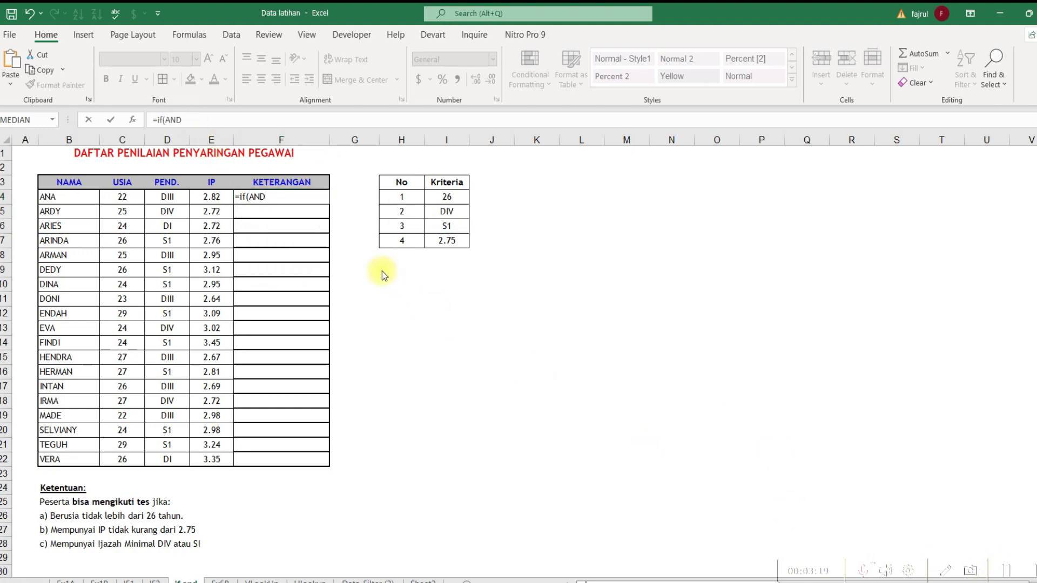
pyautogui.click(205, 119)
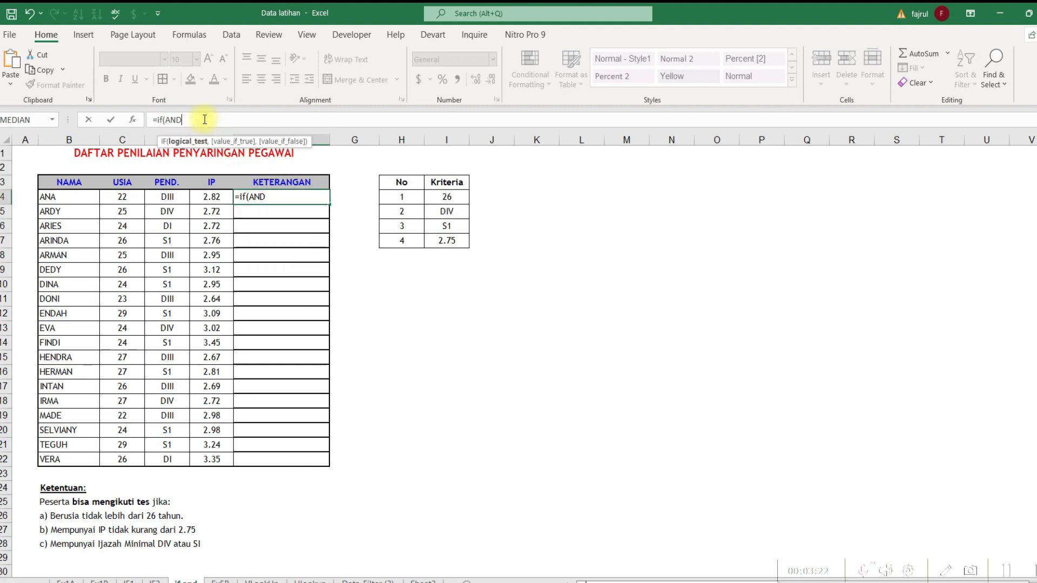
pyautogui.write('(')
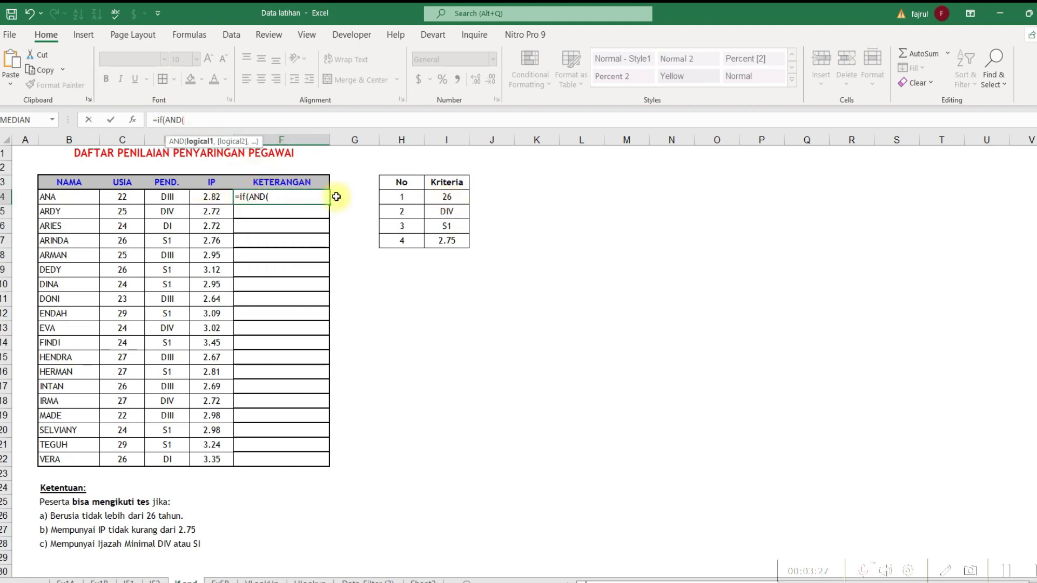
# Add the age condition C4<=$I$4 as the first test of the AND function.
pyautogui.click(123, 198)
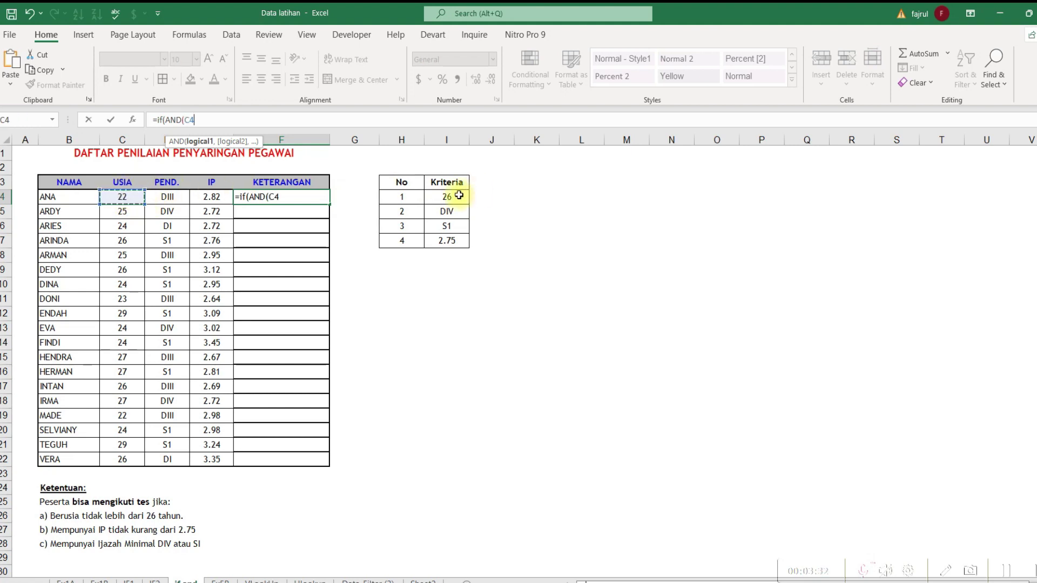
pyautogui.write('<=')
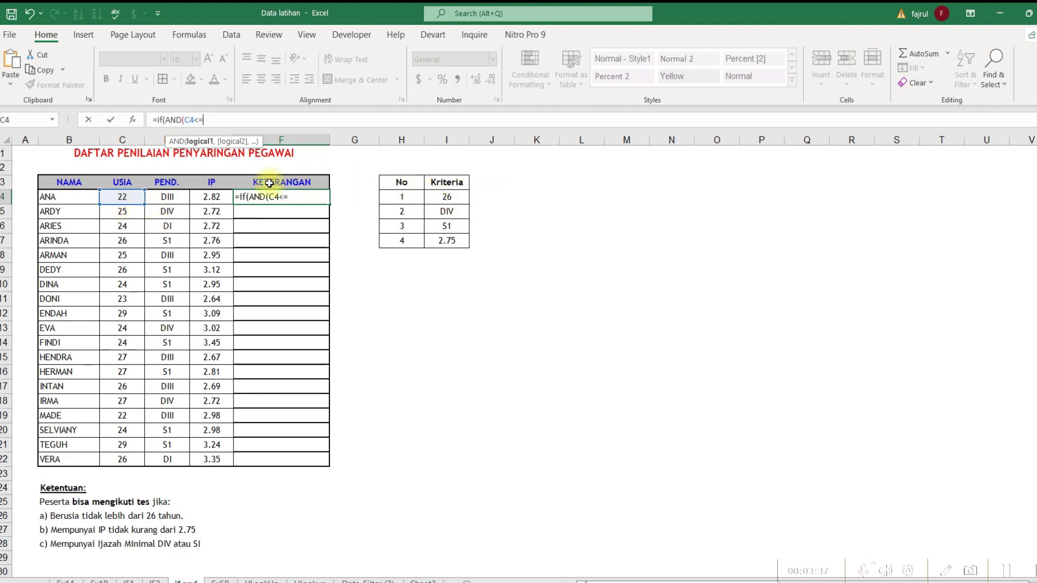
pyautogui.click(447, 196)
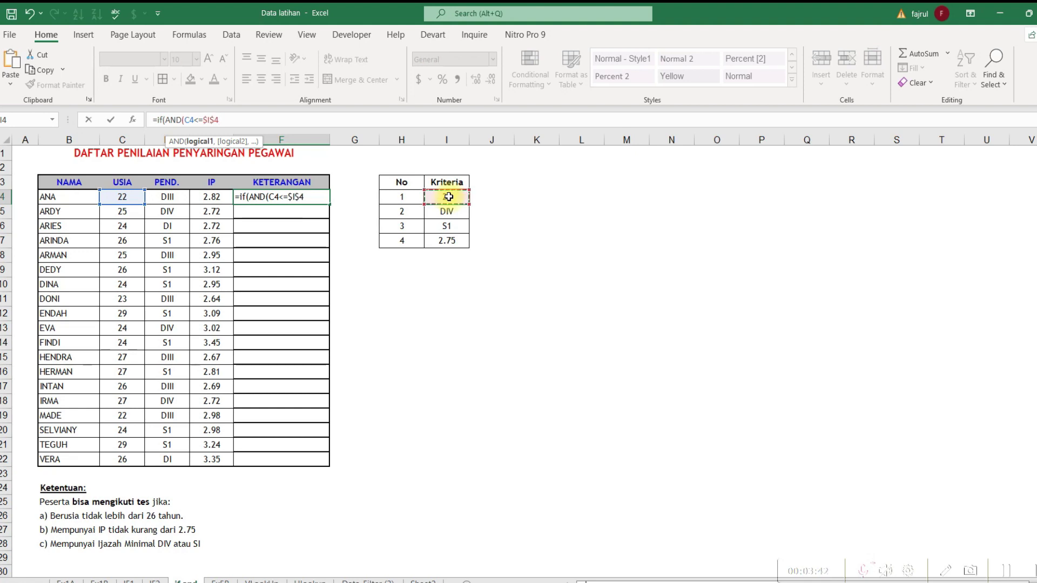
pyautogui.write(',')
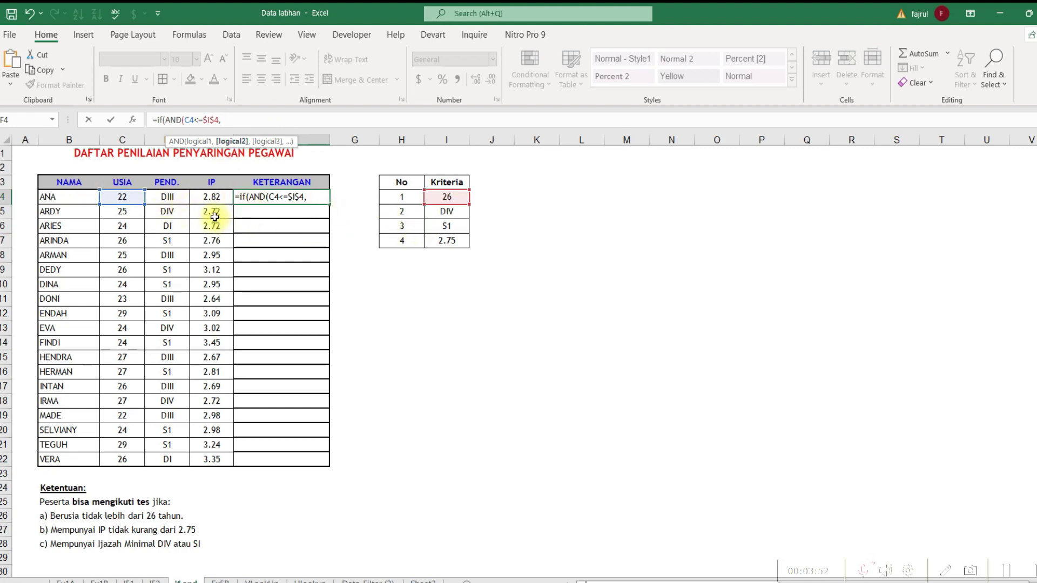
# Add the education condition OR(D4=$I$5,D4=I6) as the second test of the AND function.
pyautogui.write('or')
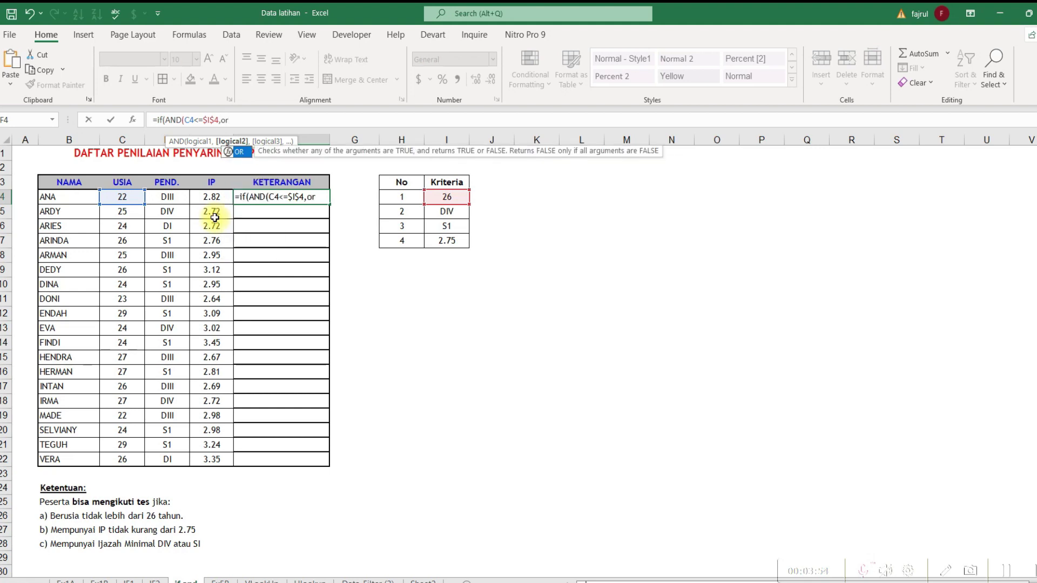
pyautogui.doubleClick(244, 153)
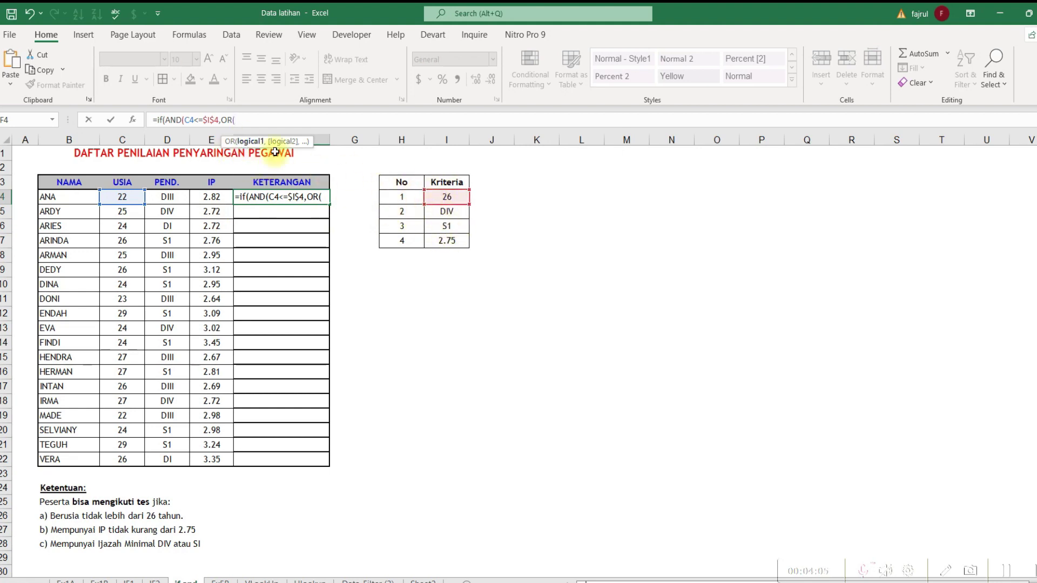
pyautogui.click(167, 196)
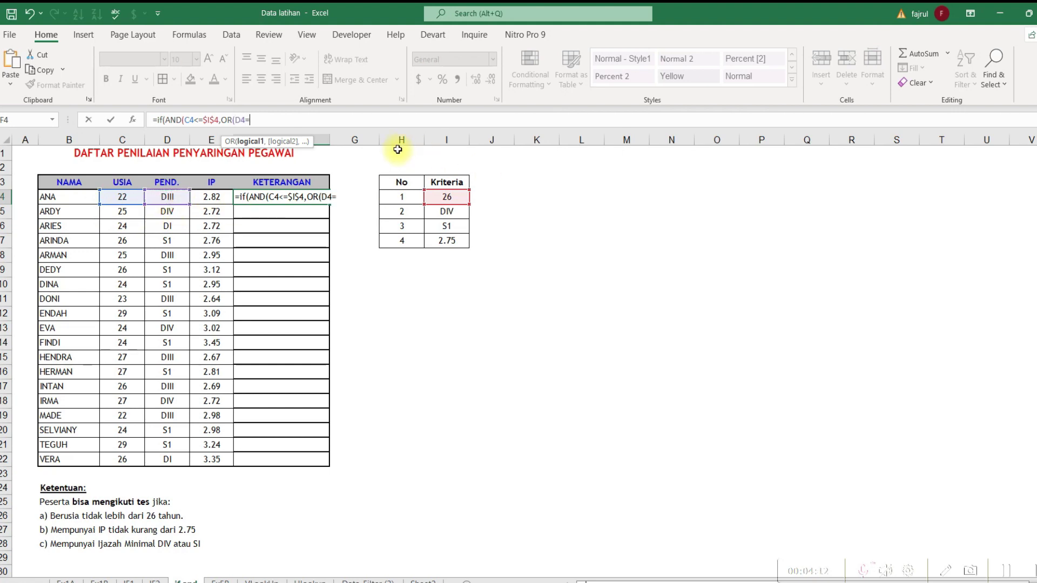
pyautogui.click(447, 212)
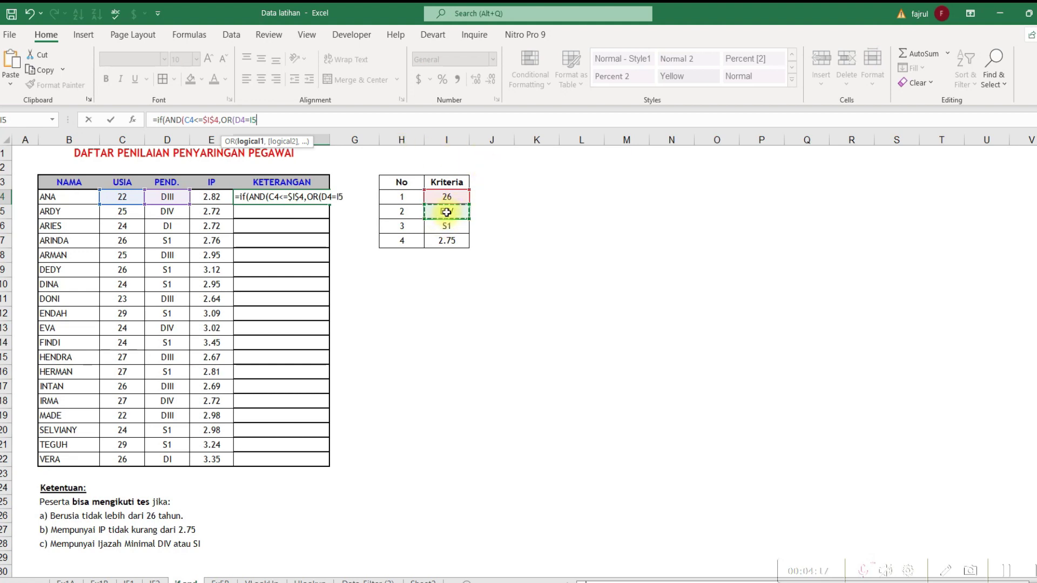
pyautogui.write(',')
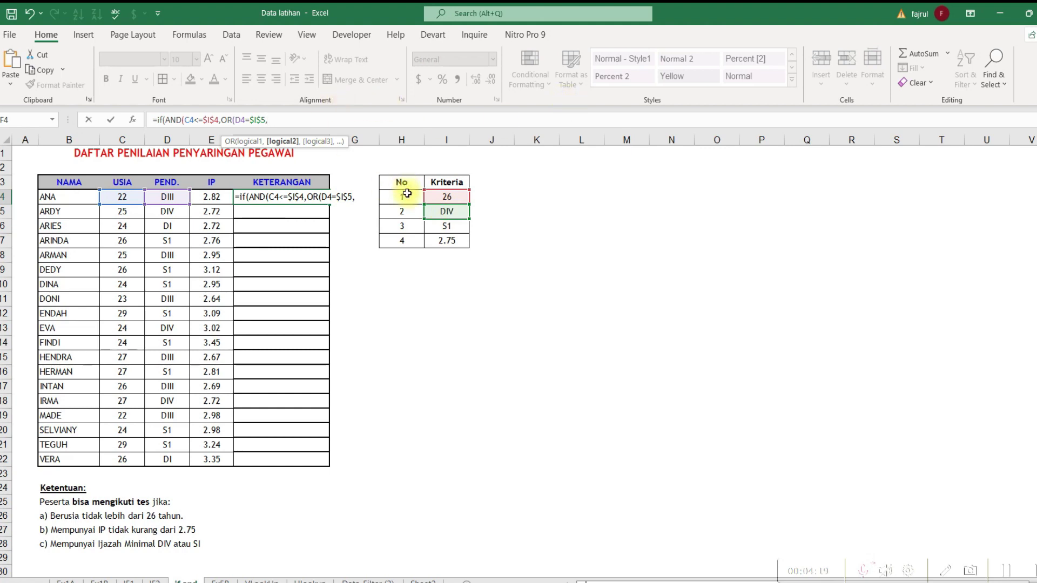
pyautogui.click(169, 197)
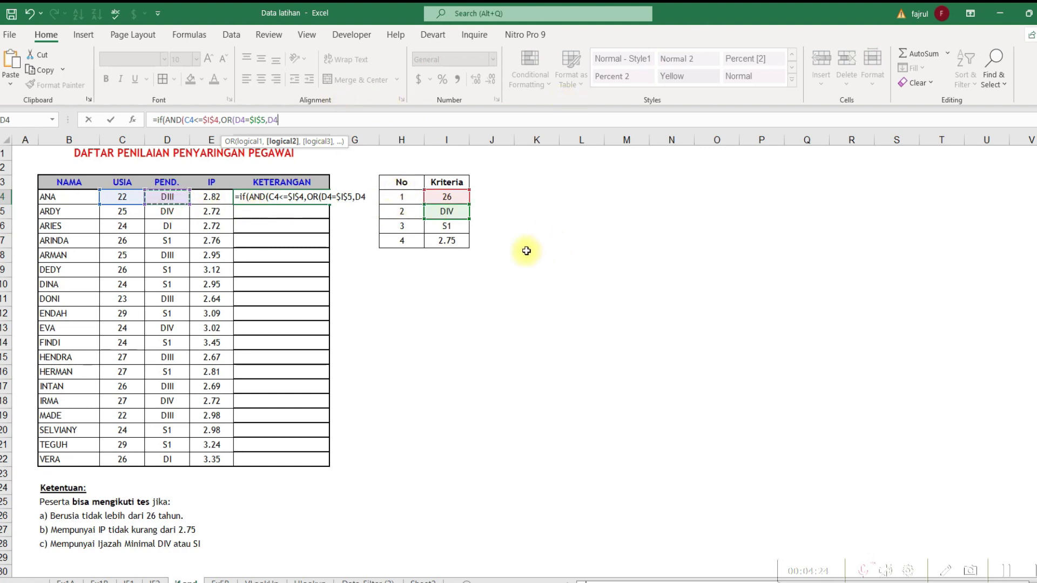
pyautogui.write('=')
pyautogui.click(460, 225)
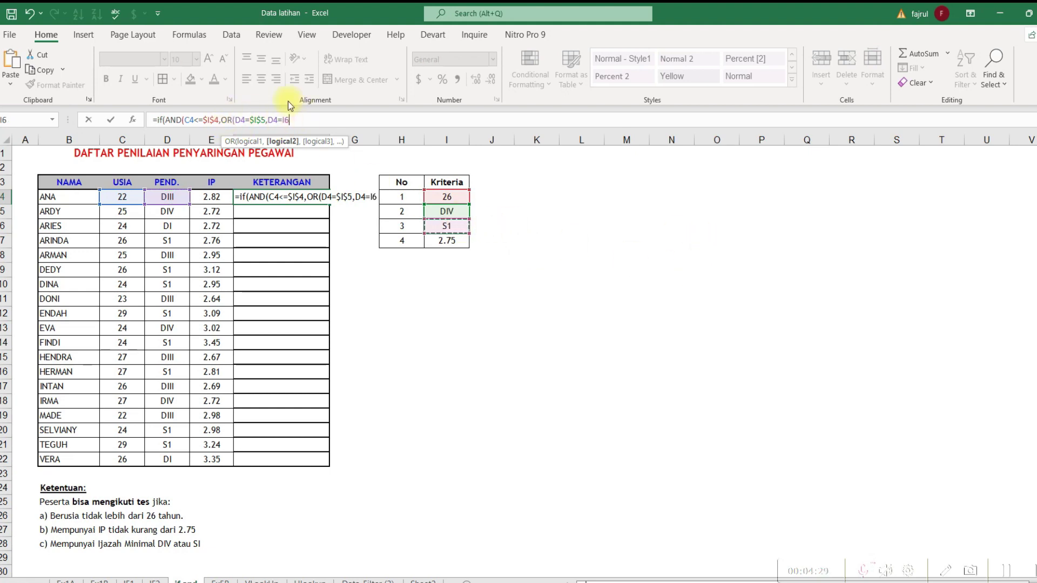
pyautogui.write('),')
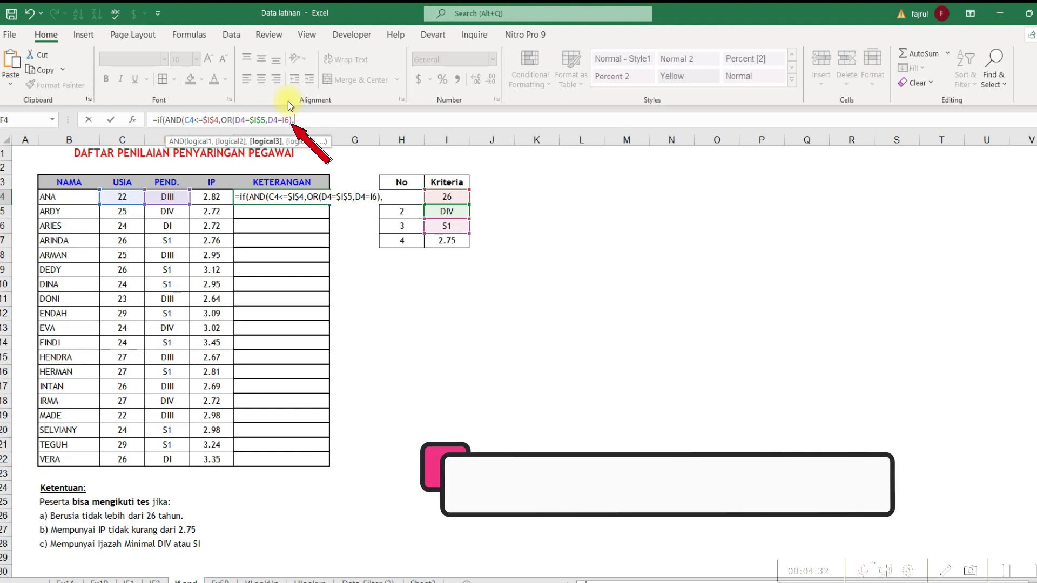
pyautogui.click(284, 119)
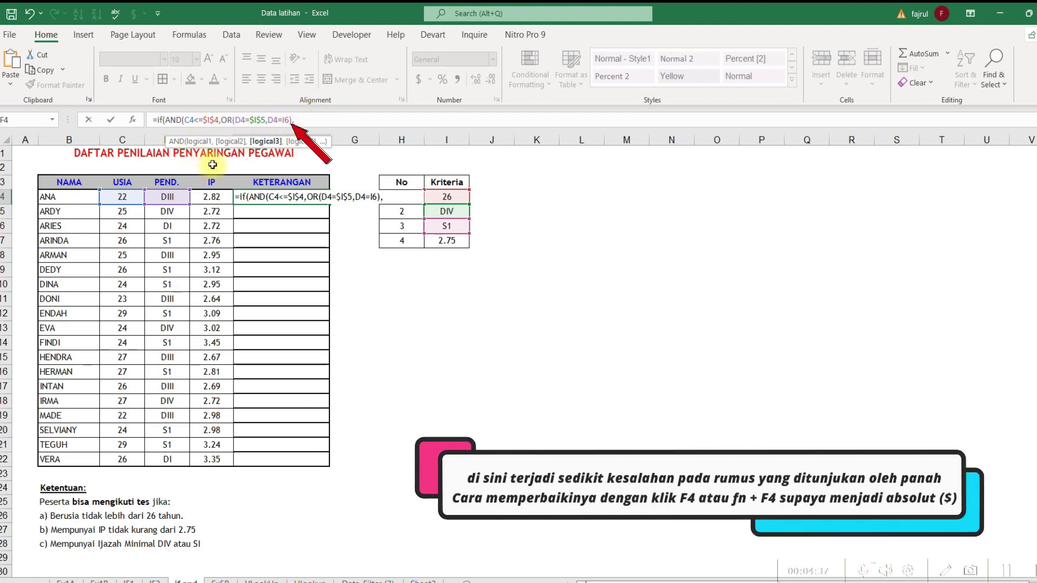
# Add the IP condition E4>=$I$7 as the third test of the AND function.
pyautogui.click(213, 198)
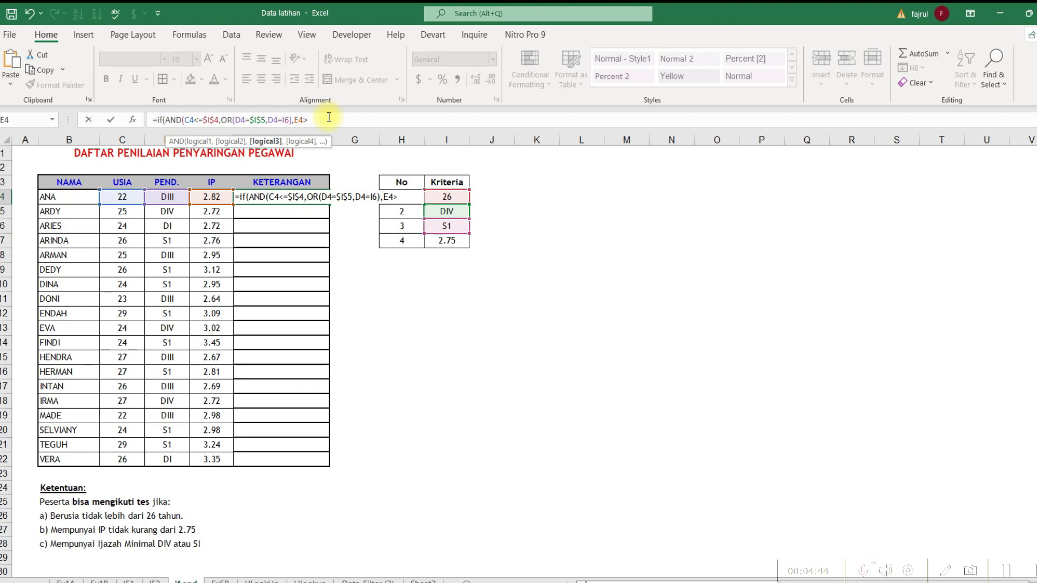
pyautogui.click(455, 243)
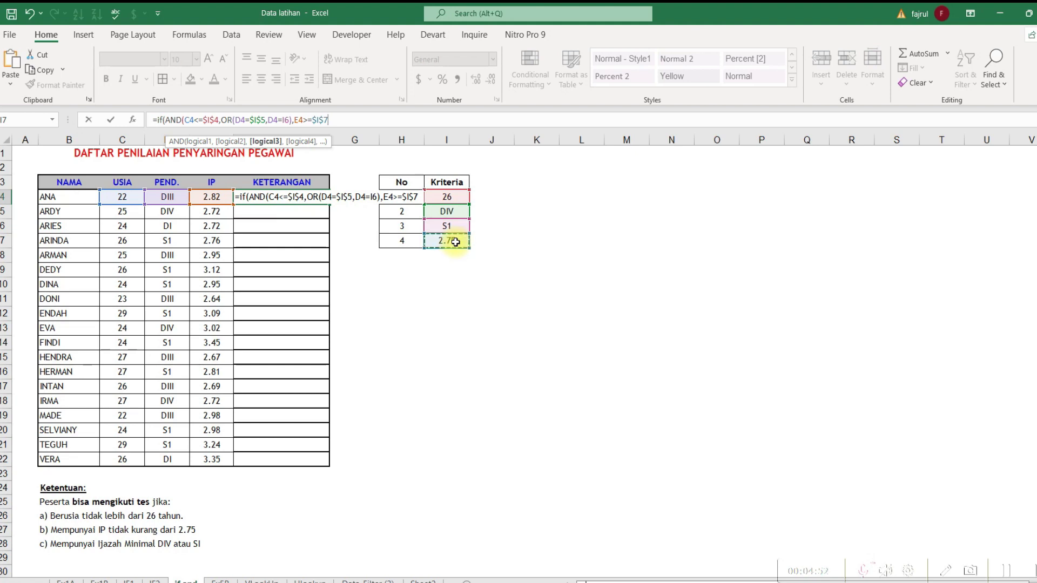
# Complete the F4 formula with "Lolos Kriteria" as the true result and "Tidak Lolos" as the false result.
pyautogui.write(')')
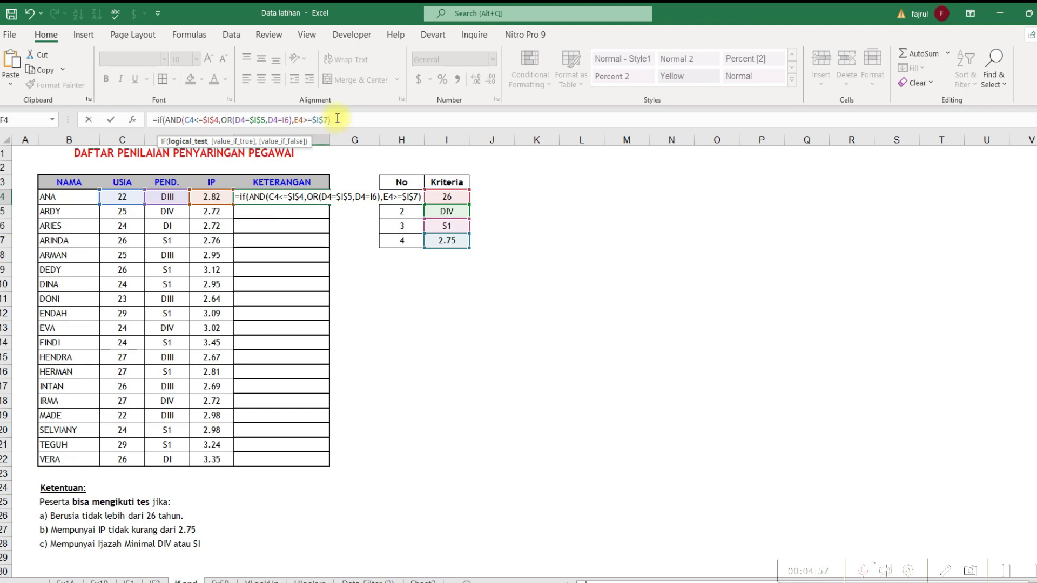
pyautogui.write(',"Lolos Kriter')
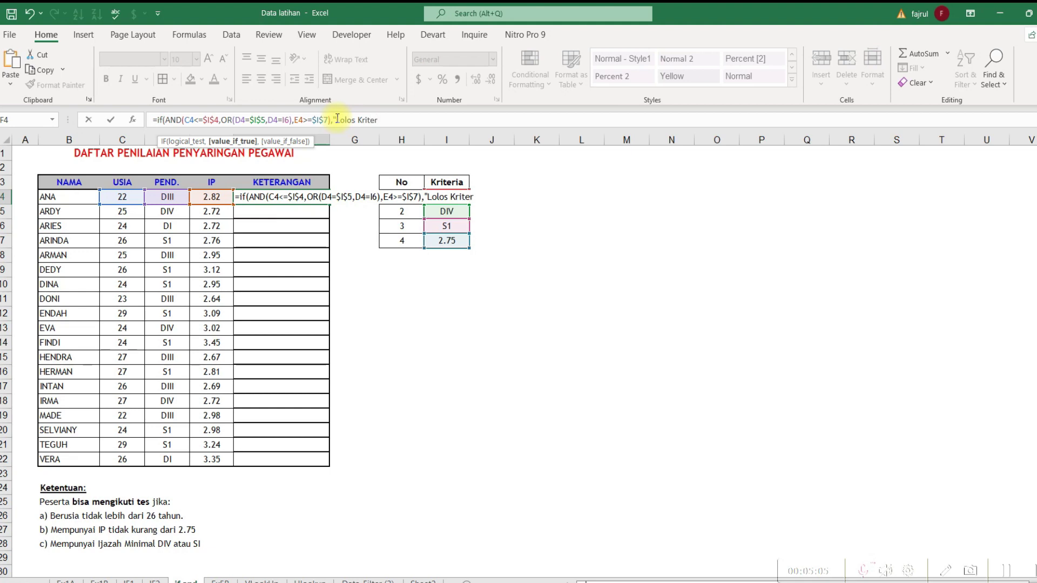
pyautogui.write('ia",')
pyautogui.click(337, 119)
pyautogui.click(400, 119)
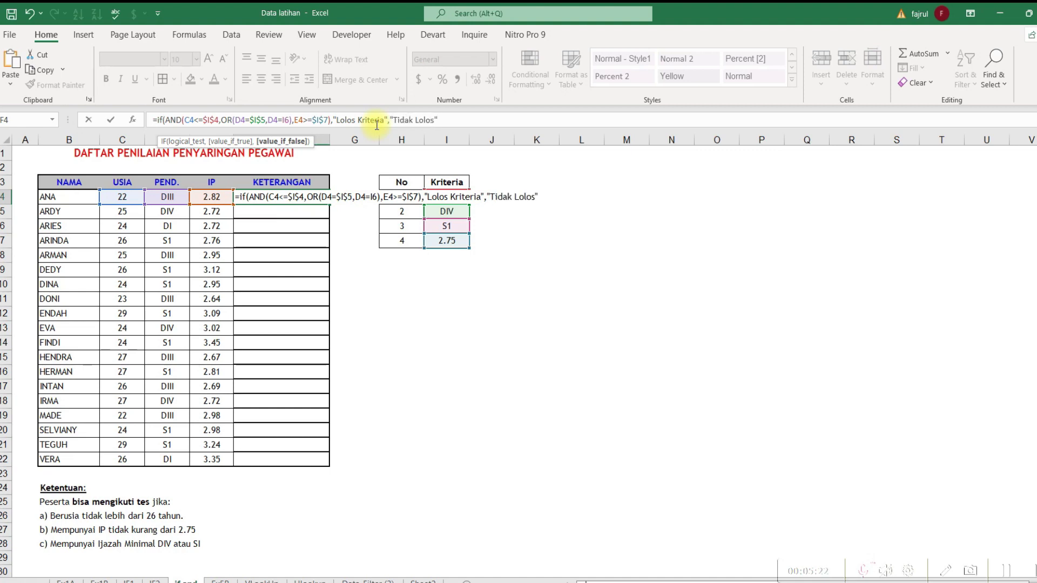
pyautogui.write(')')
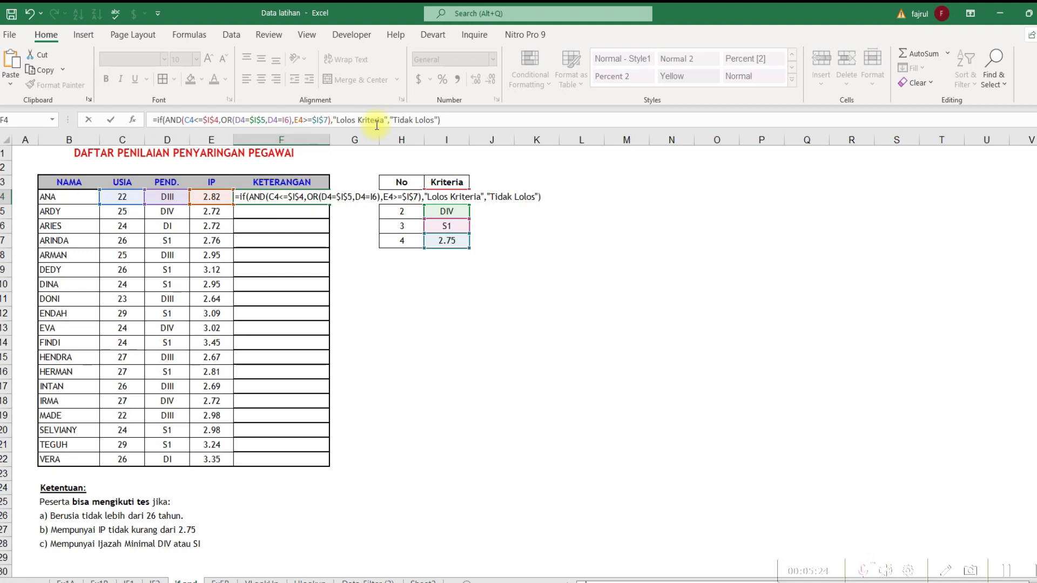
pyautogui.press('Return')
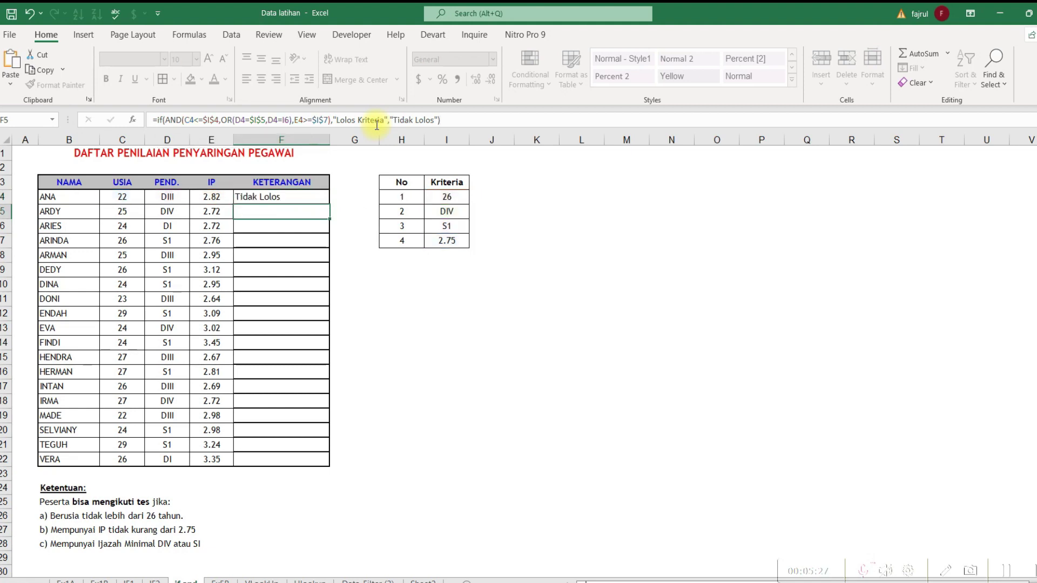
# Fill the F4 formula down the KETERANGAN column through F22.
pyautogui.click(291, 197)
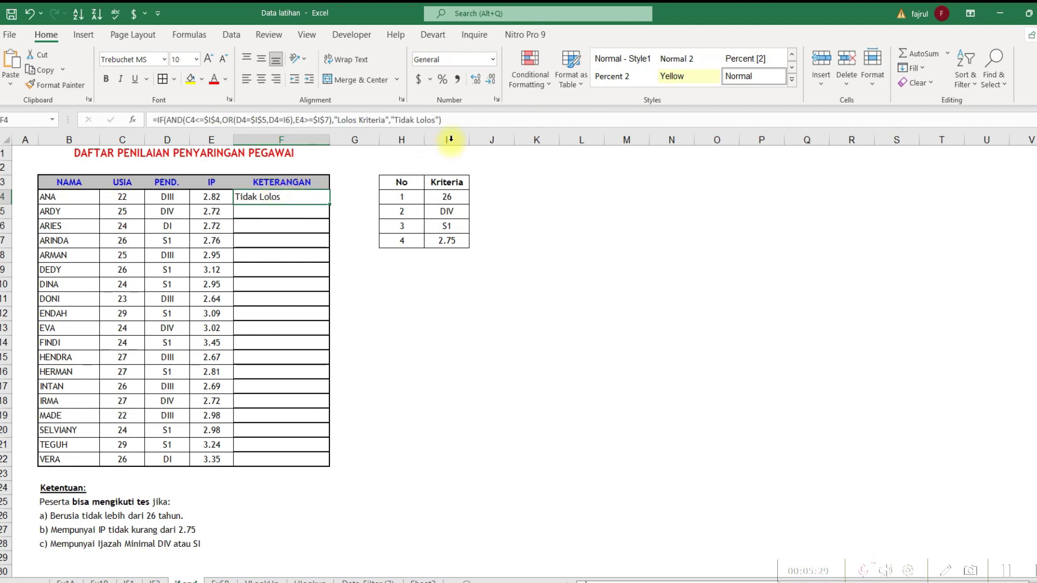
pyautogui.doubleClick(278, 196)
pyautogui.press('Return')
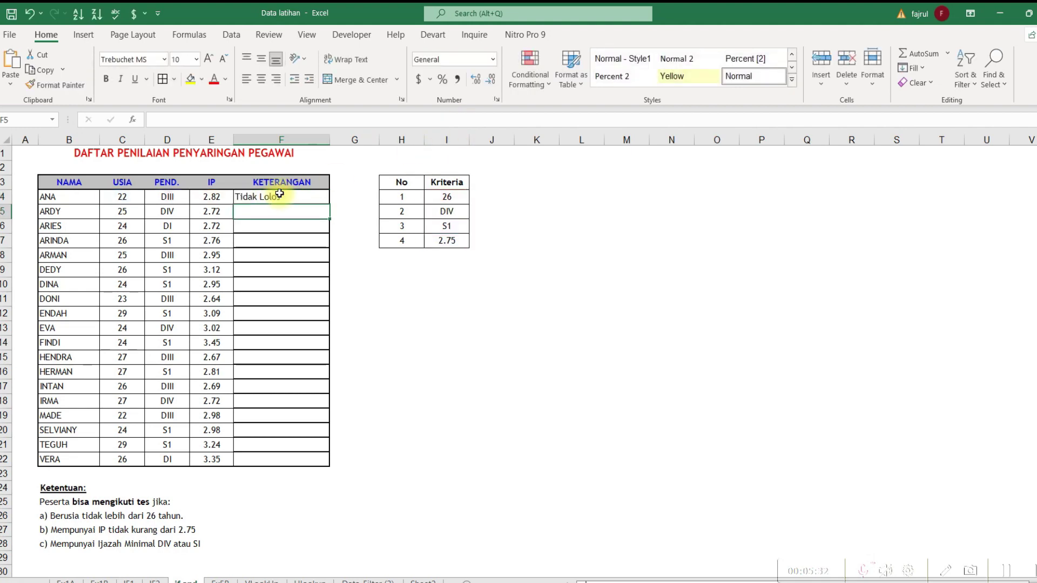
pyautogui.click(279, 193)
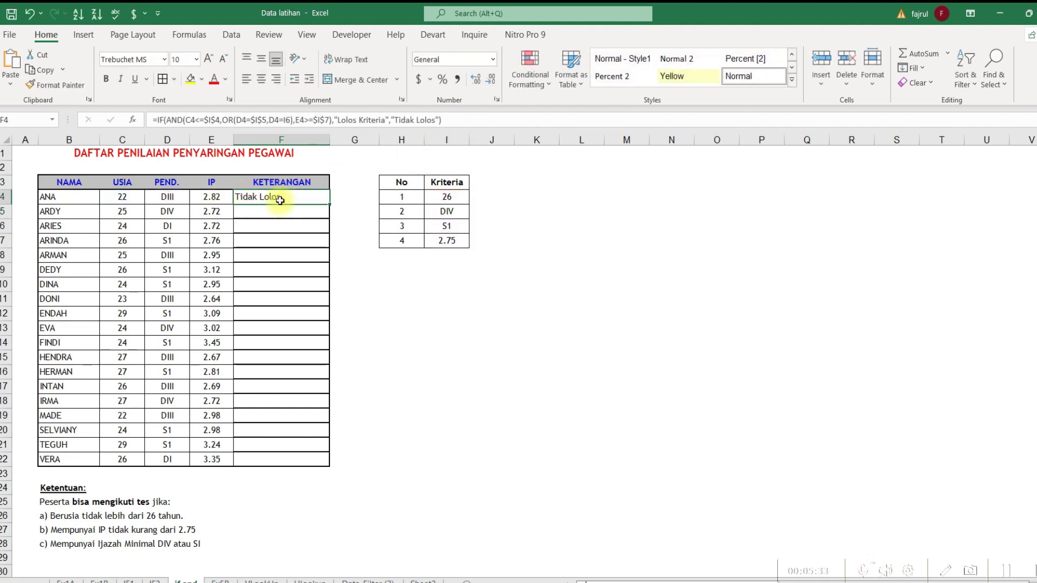
pyautogui.doubleClick(329, 204)
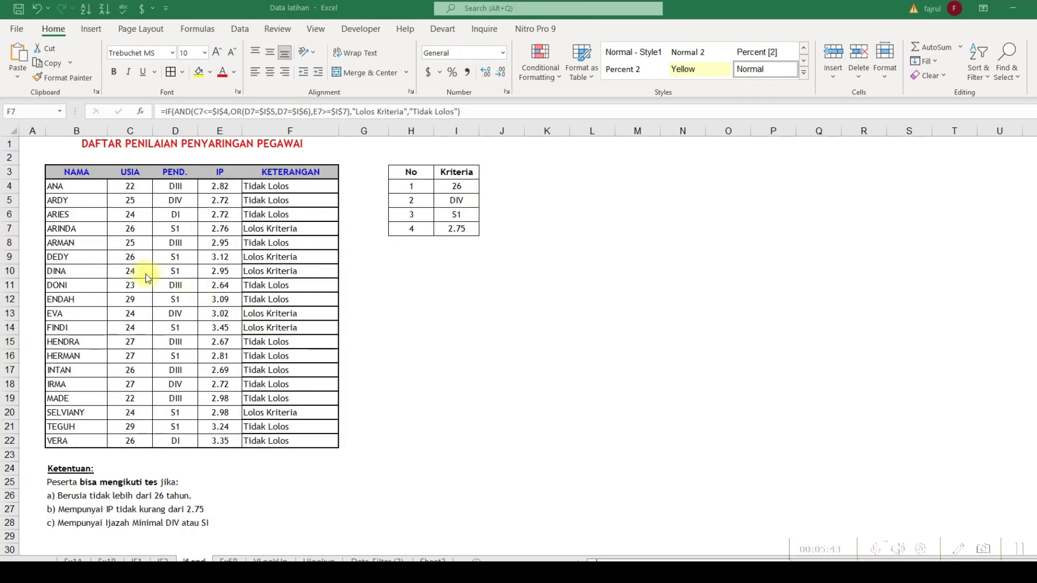
pyautogui.click(279, 186)
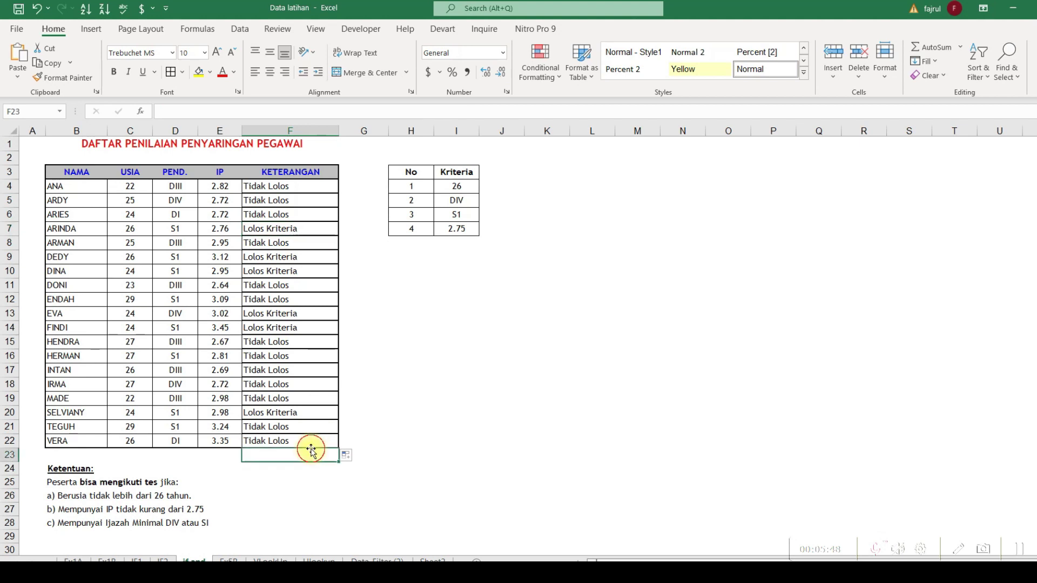
pyautogui.click(411, 427)
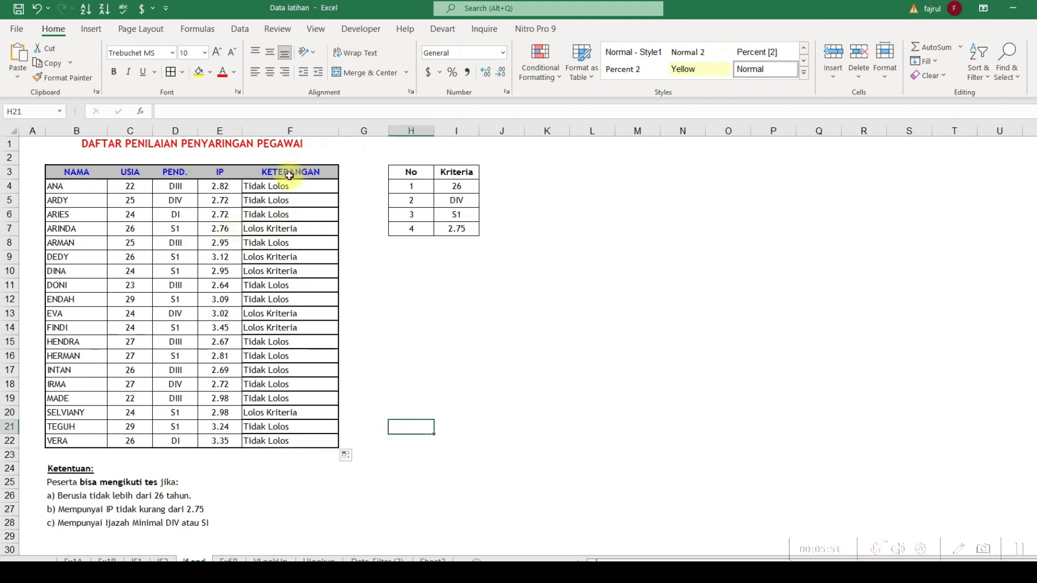
# Add an Equal To conditional formatting rule to F4:F22 giving "Lolos Kriteria" cells Green Fill with Dark Green Text.
pyautogui.moveTo(300, 186); pyautogui.dragTo(301, 440)
pyautogui.click(540, 67)
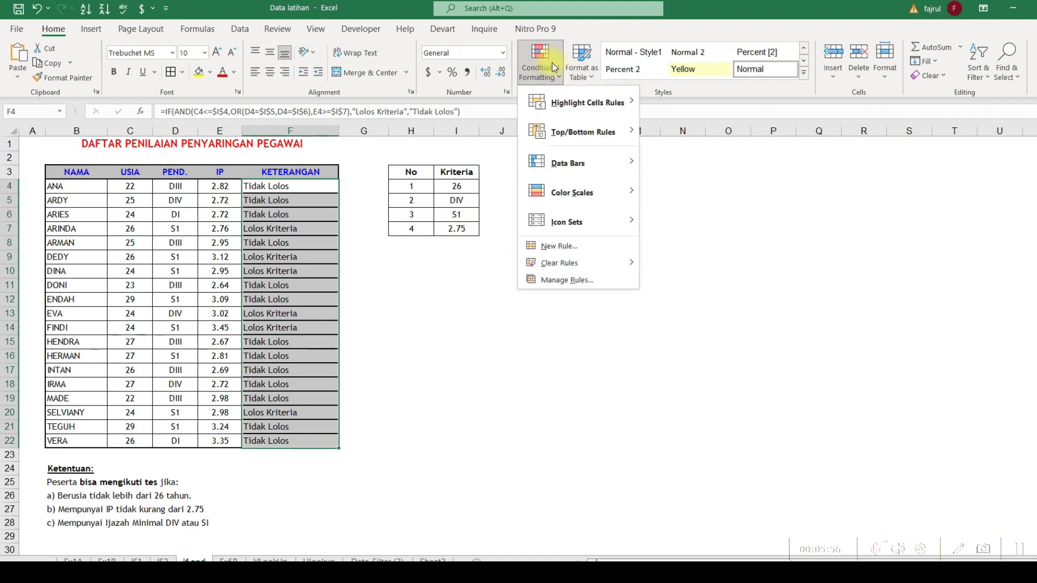
pyautogui.moveTo(609, 107)
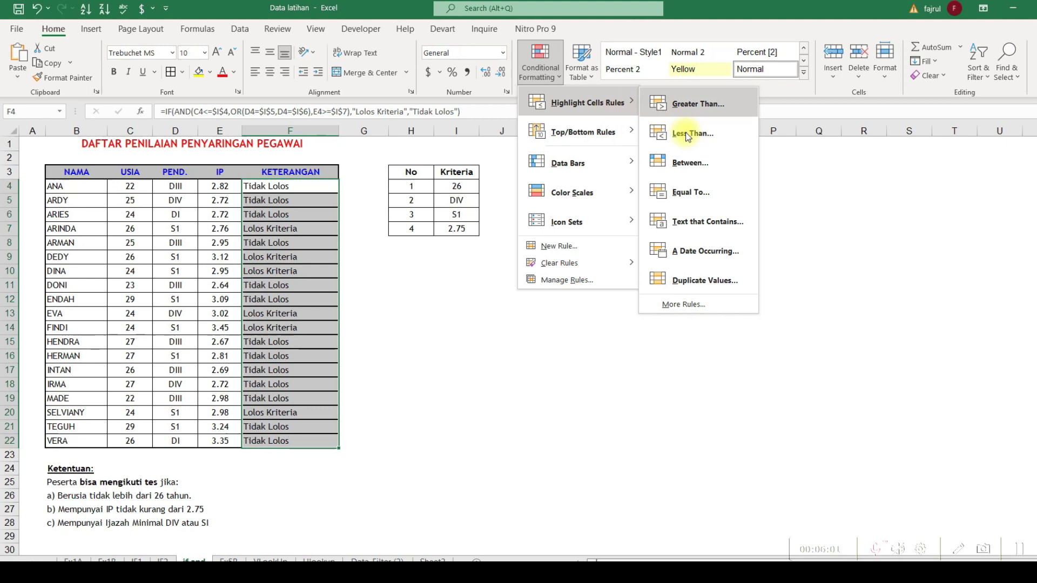
pyautogui.click(692, 193)
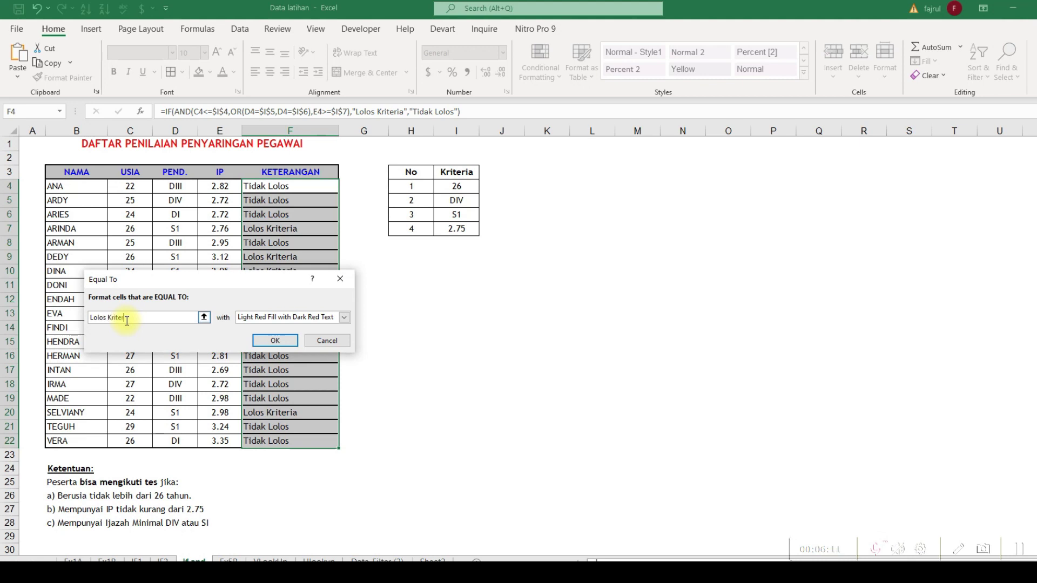
pyautogui.write('Lolos Kriteria')
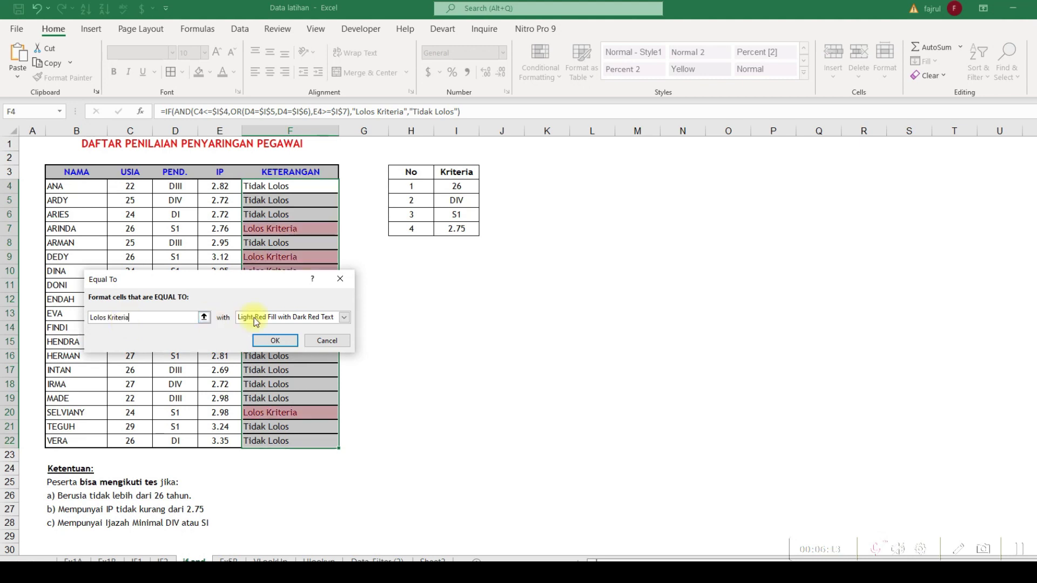
pyautogui.click(344, 317)
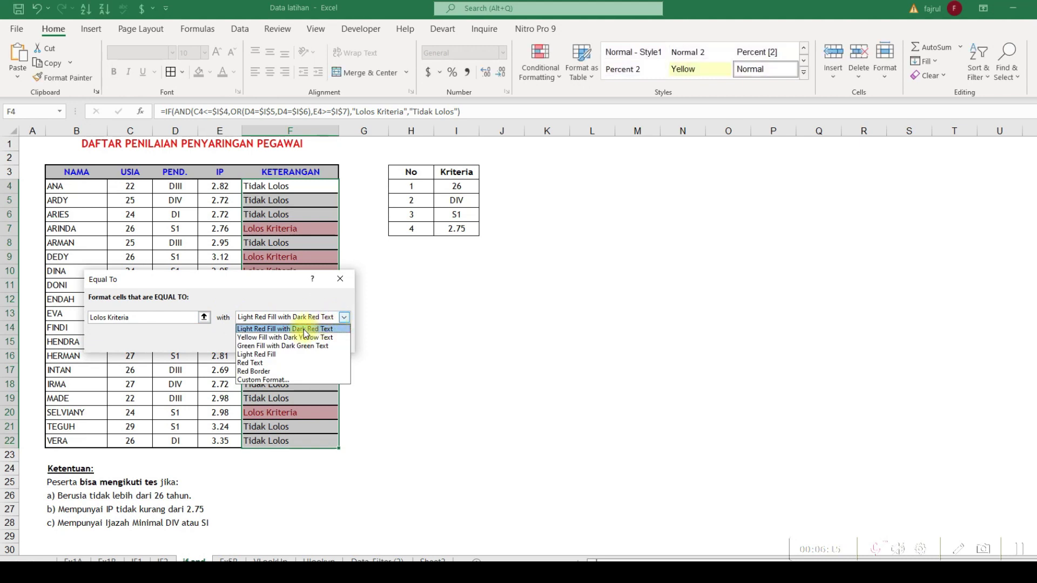
pyautogui.click(264, 345)
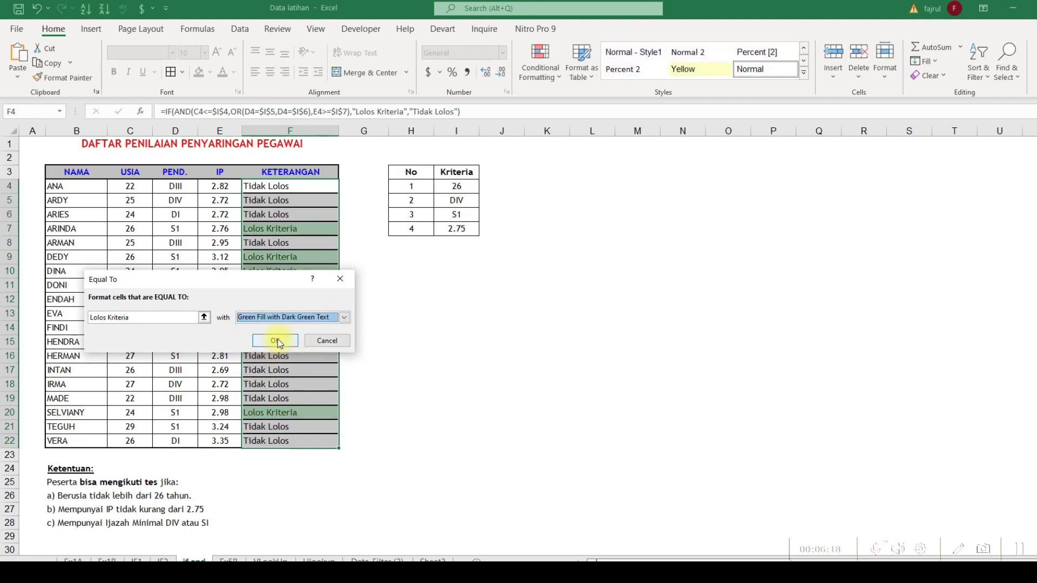
pyautogui.click(277, 340)
pyautogui.click(412, 330)
# Check the KETERANGAN results in rows 7 and 5 against each applicant's age, education and IP.
pyautogui.click(284, 227)
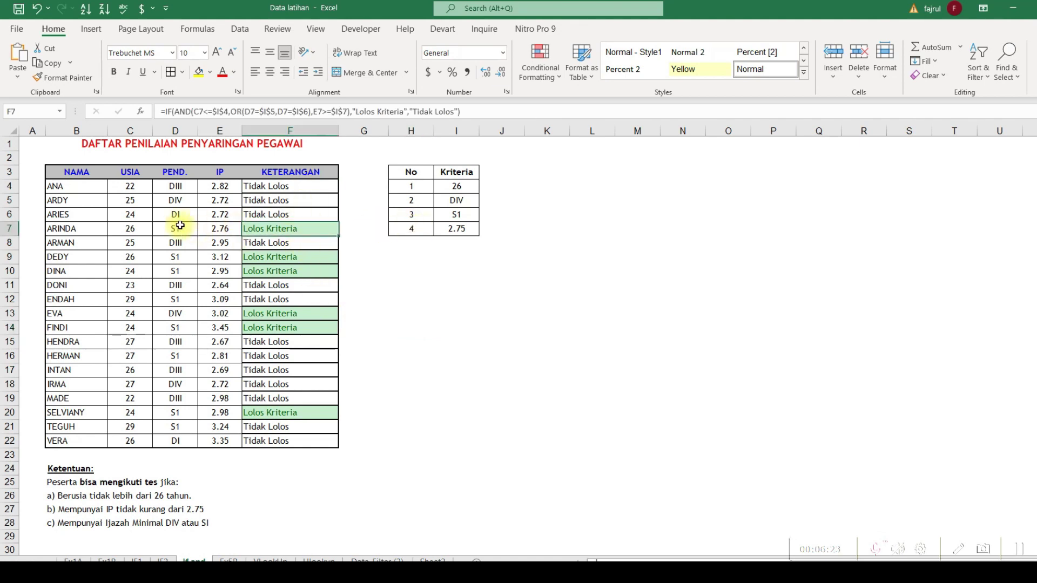
pyautogui.click(124, 231)
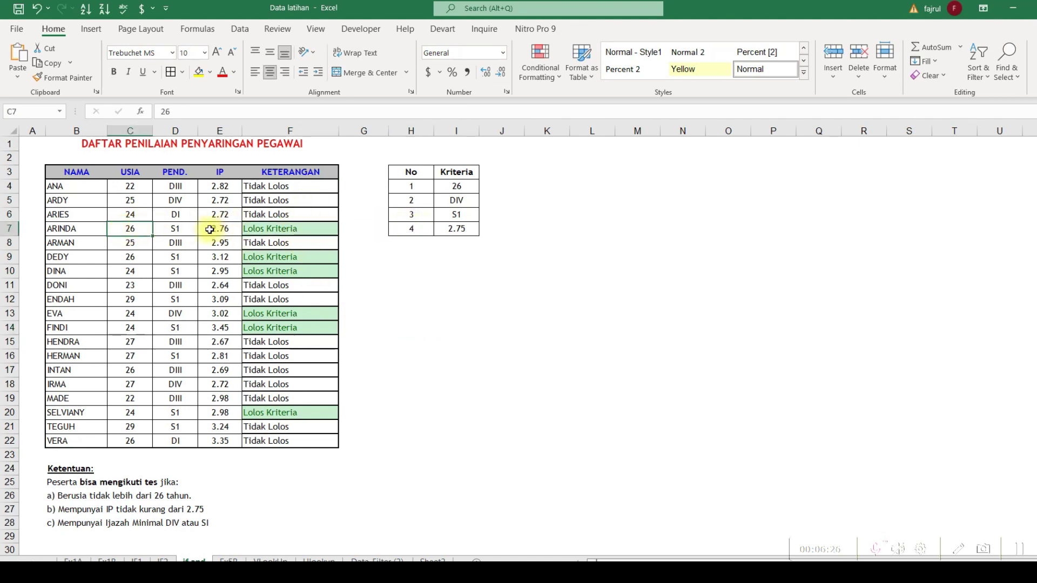
pyautogui.click(176, 229)
pyautogui.click(229, 230)
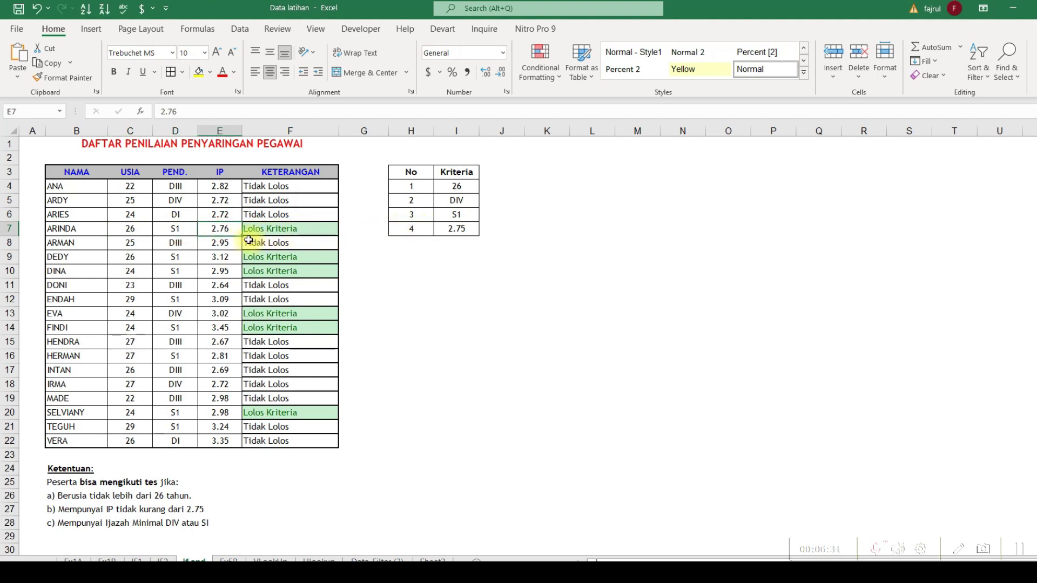
pyautogui.click(277, 201)
pyautogui.click(232, 202)
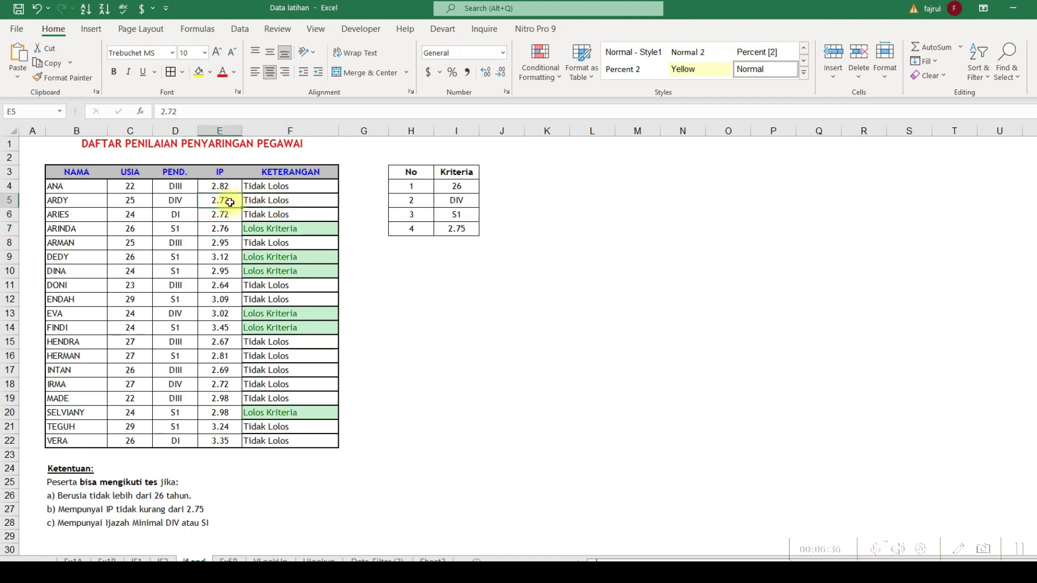
pyautogui.click(242, 202)
pyautogui.click(173, 201)
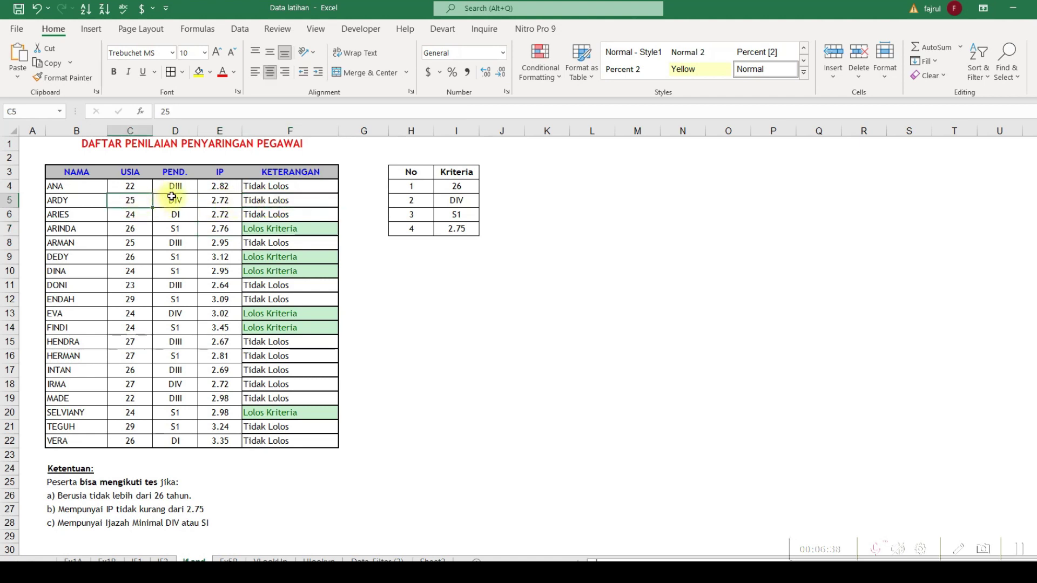
pyautogui.click(227, 203)
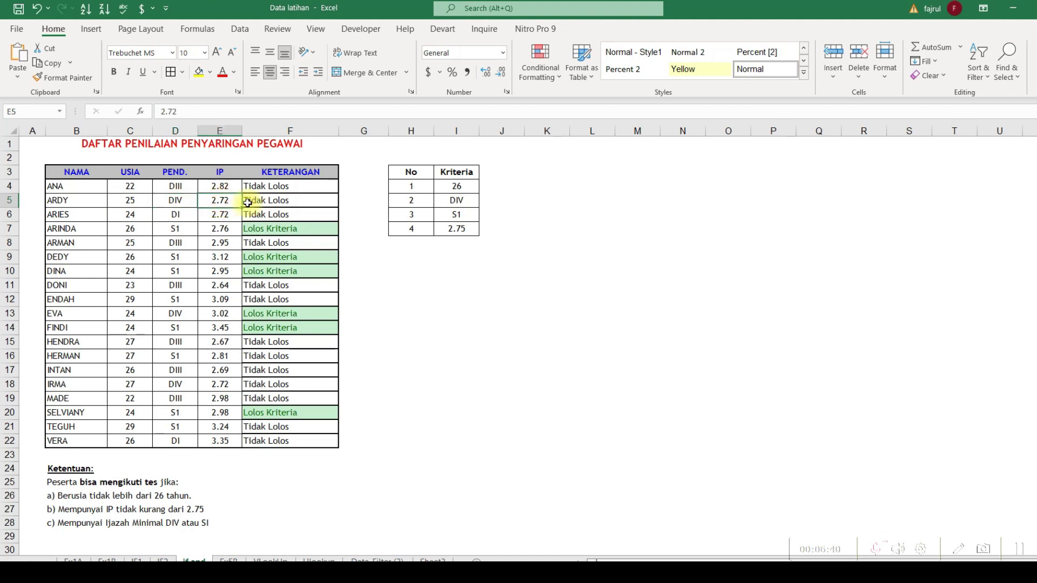
pyautogui.click(303, 205)
# Examine the age, education and IP values in rows 9, 10, 13, 14, 20 and 21 against the criteria.
pyautogui.click(273, 258)
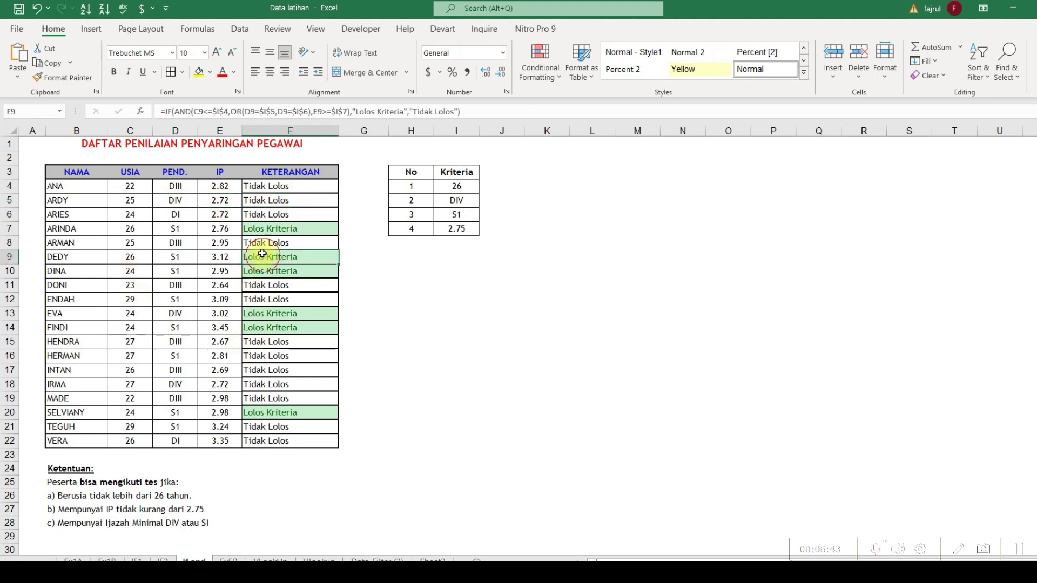
pyautogui.click(211, 260)
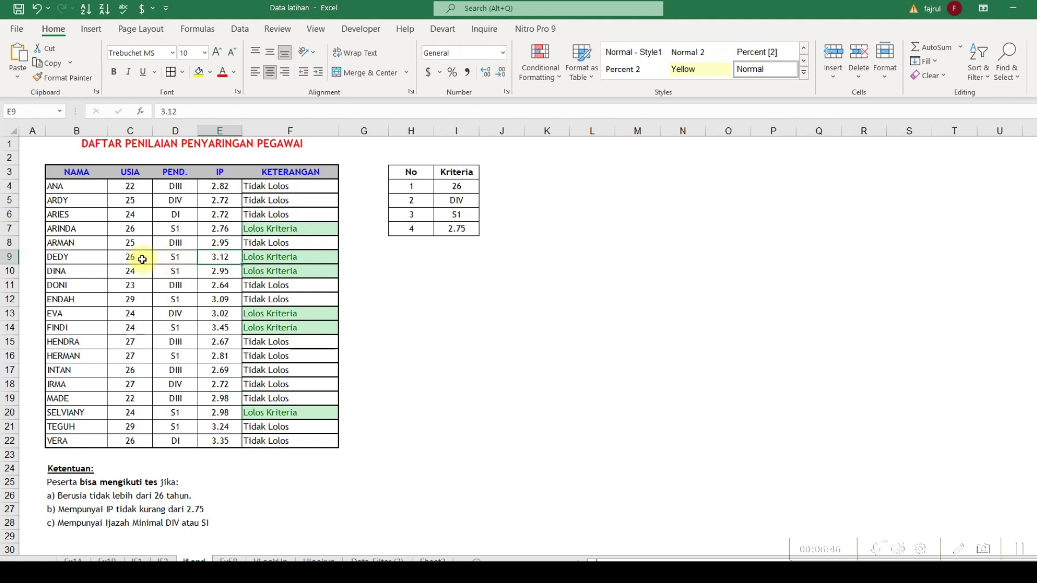
pyautogui.click(141, 260)
pyautogui.click(132, 270)
pyautogui.click(180, 270)
pyautogui.click(235, 269)
pyautogui.click(284, 272)
pyautogui.click(270, 313)
pyautogui.click(218, 313)
pyautogui.click(175, 314)
pyautogui.click(136, 329)
pyautogui.click(173, 326)
pyautogui.click(219, 326)
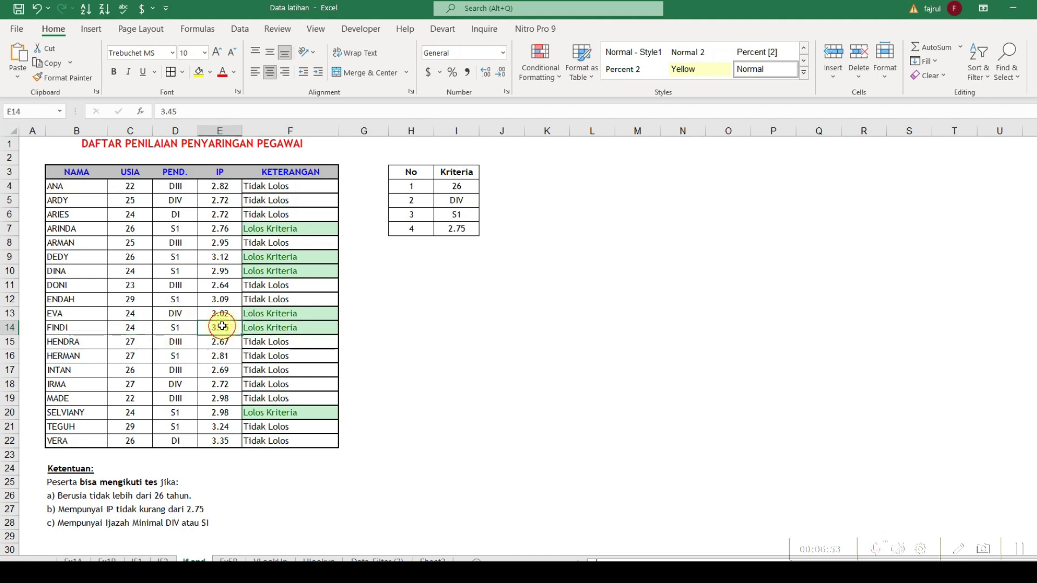
pyautogui.click(220, 415)
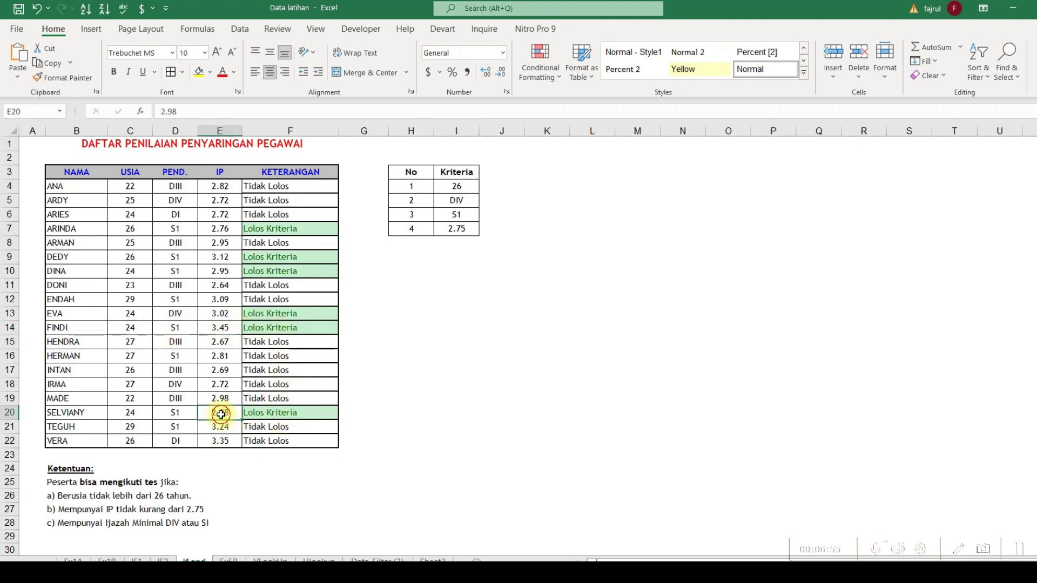
pyautogui.click(134, 412)
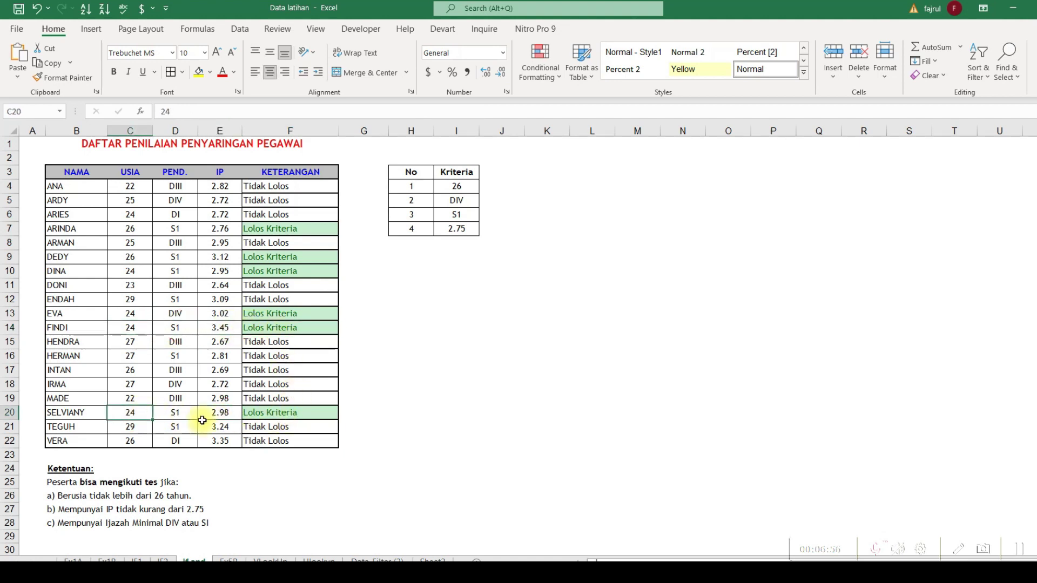
pyautogui.click(230, 428)
pyautogui.click(131, 428)
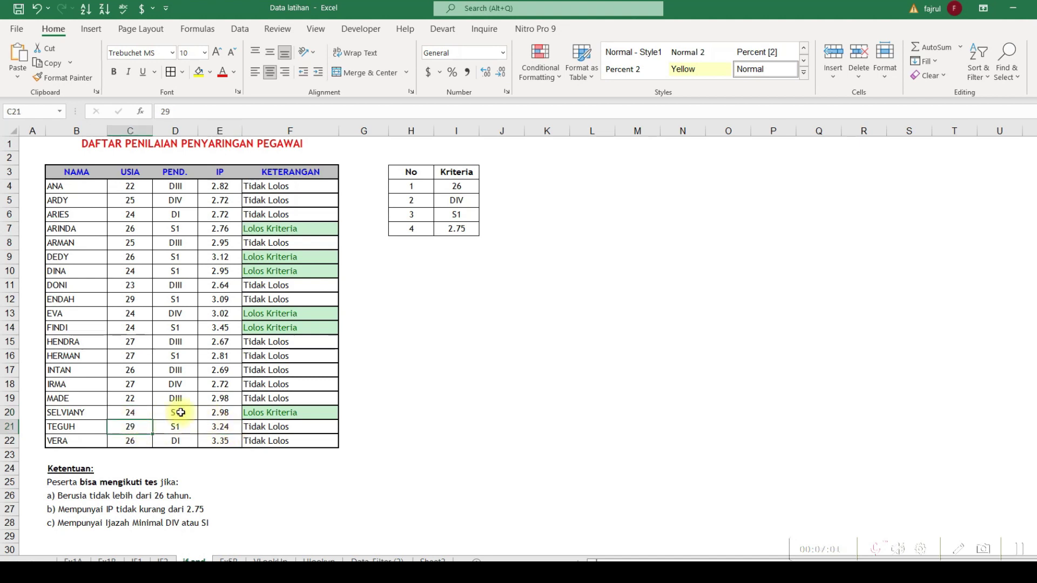
# Review the KETERANGAN range F4:F22, going through the "Lolos Kriteria" cells in rows 7, 10, 13, 14 and 20.
pyautogui.click(399, 241)
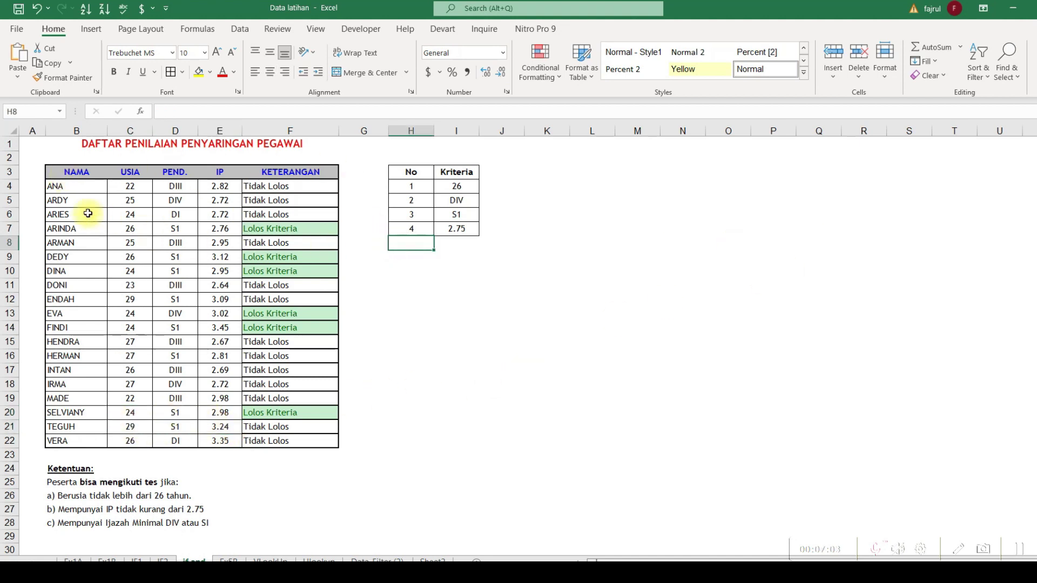
pyautogui.click(455, 296)
pyautogui.moveTo(322, 189); pyautogui.dragTo(313, 441)
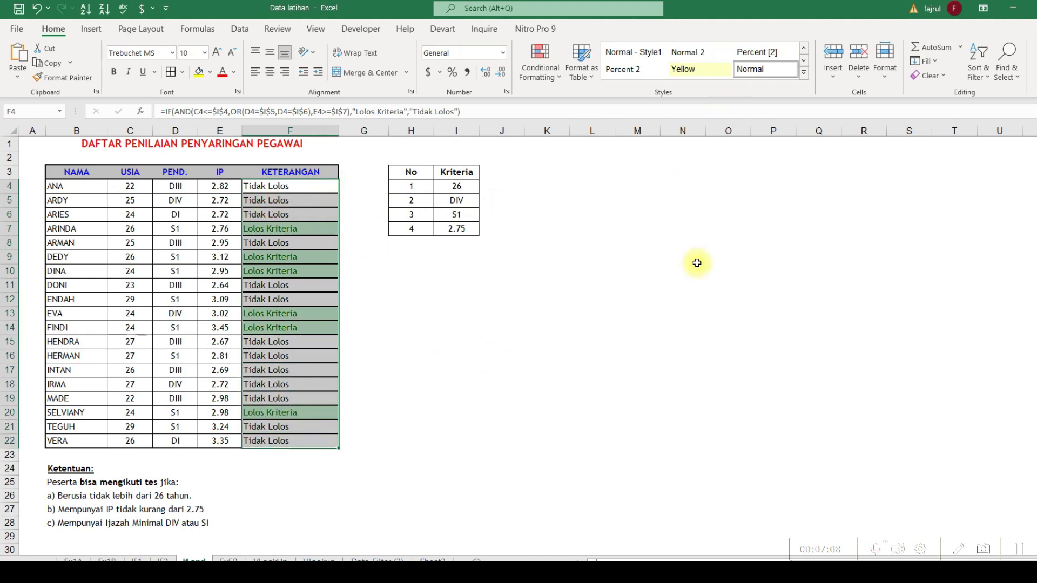
pyautogui.click(728, 270)
pyautogui.click(332, 231)
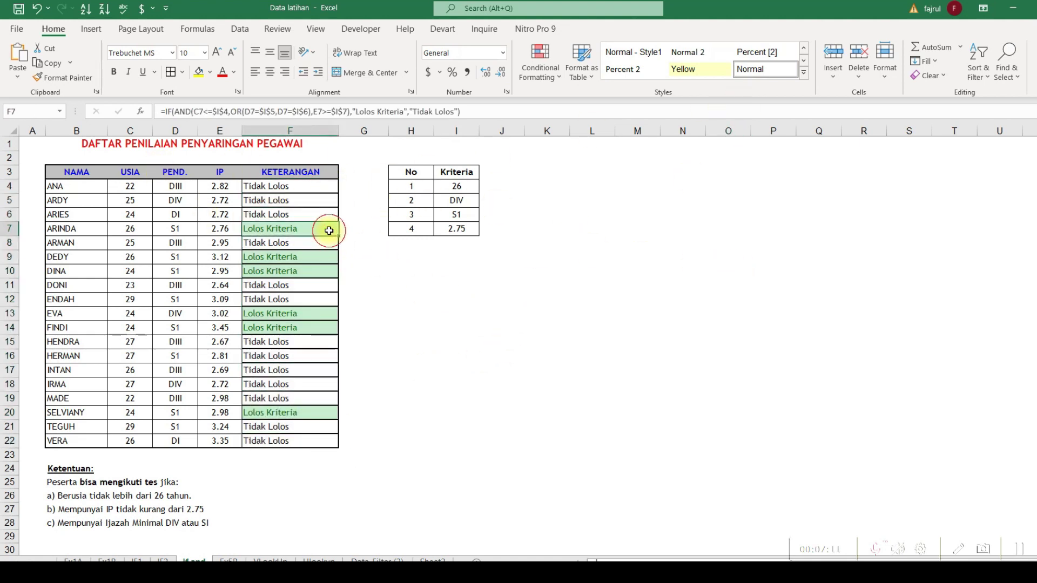
pyautogui.click(305, 271)
pyautogui.click(308, 313)
pyautogui.click(308, 326)
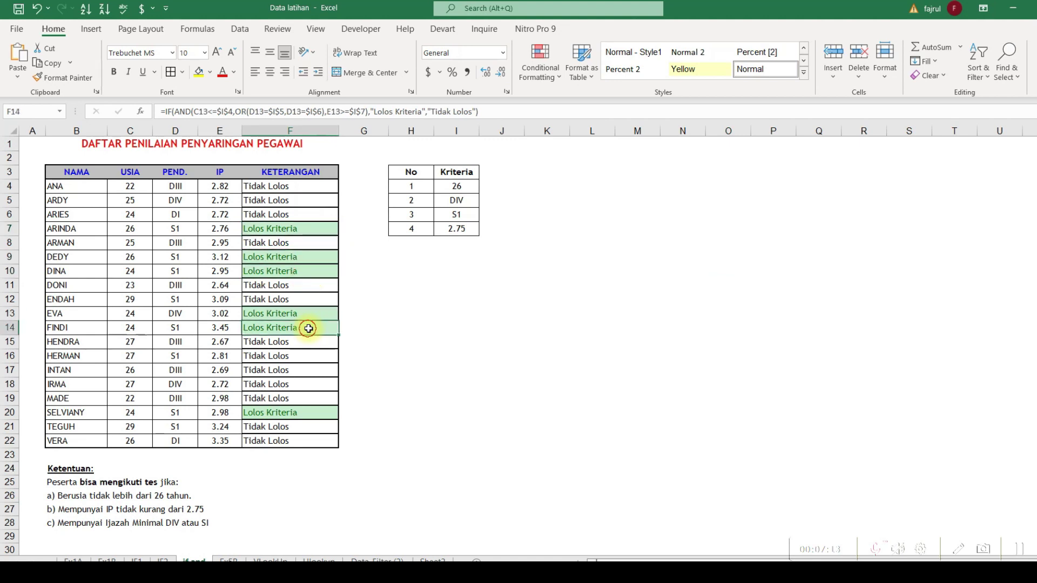
pyautogui.click(302, 407)
pyautogui.click(430, 345)
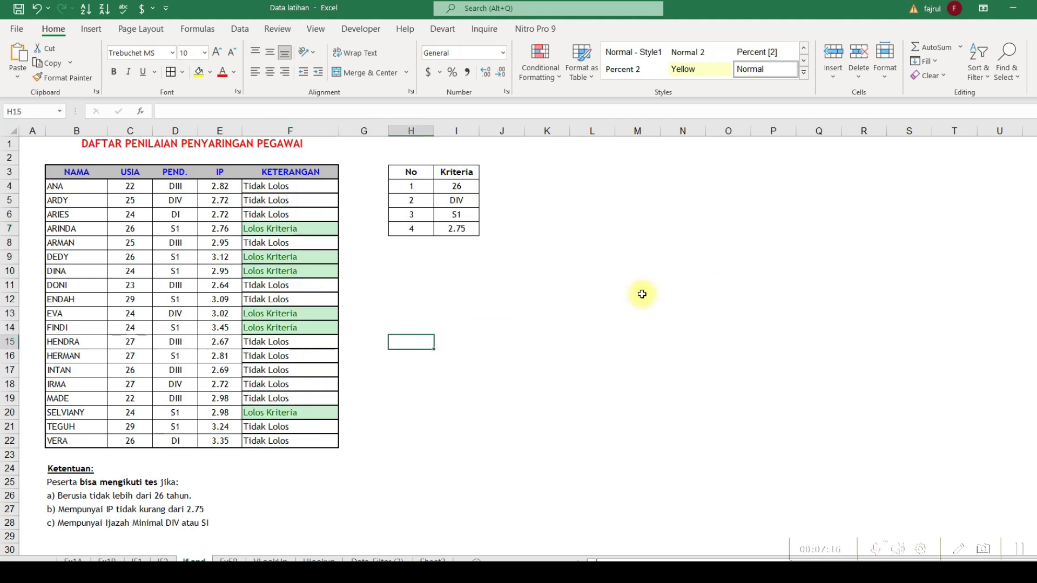